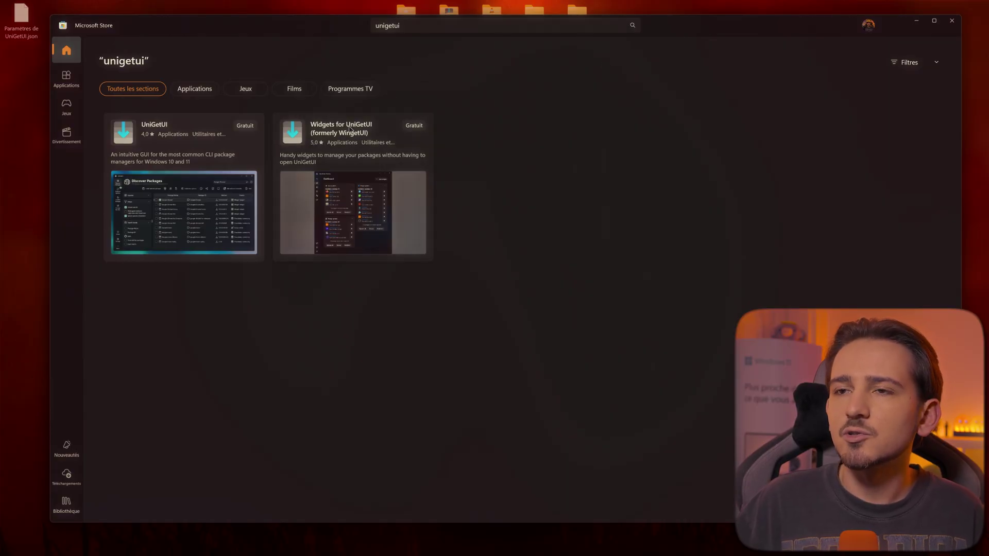
Look through the store page and first three screenshots of Widgets for UniGetUI, and return to the search results
{"action": "left_click", "coordinate": [331, 184]}
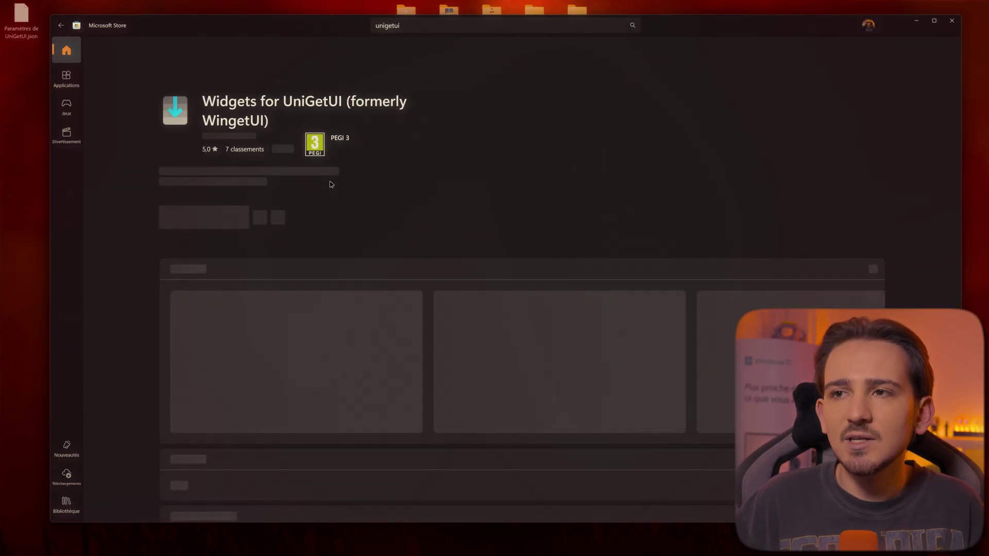
{"action": "left_click", "coordinate": [267, 322]}
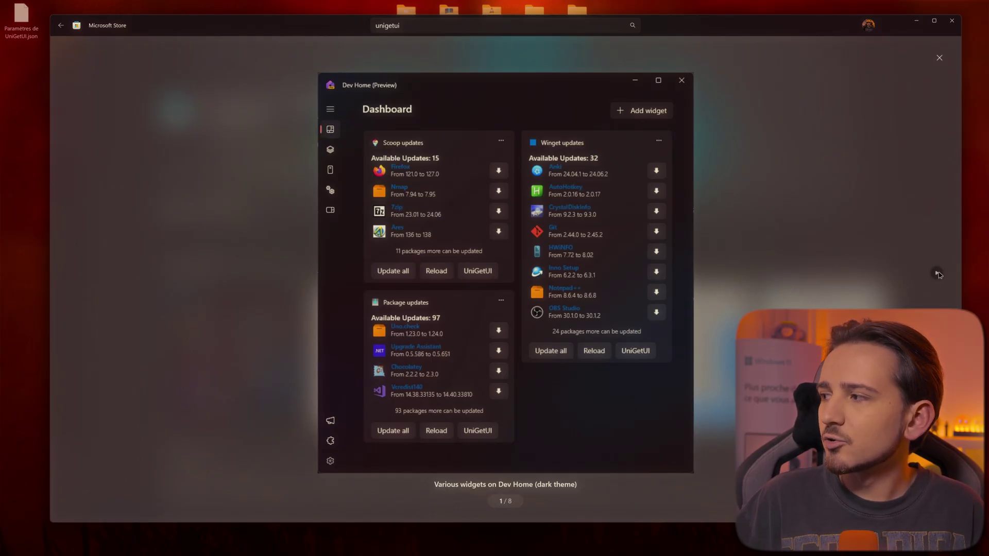
{"action": "left_click", "coordinate": [937, 274]}
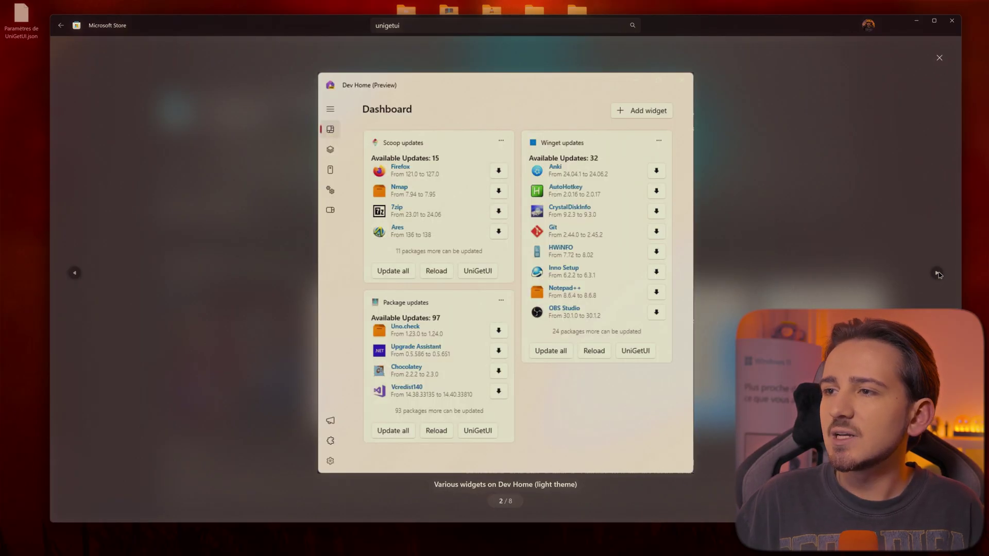
{"action": "left_click", "coordinate": [937, 274]}
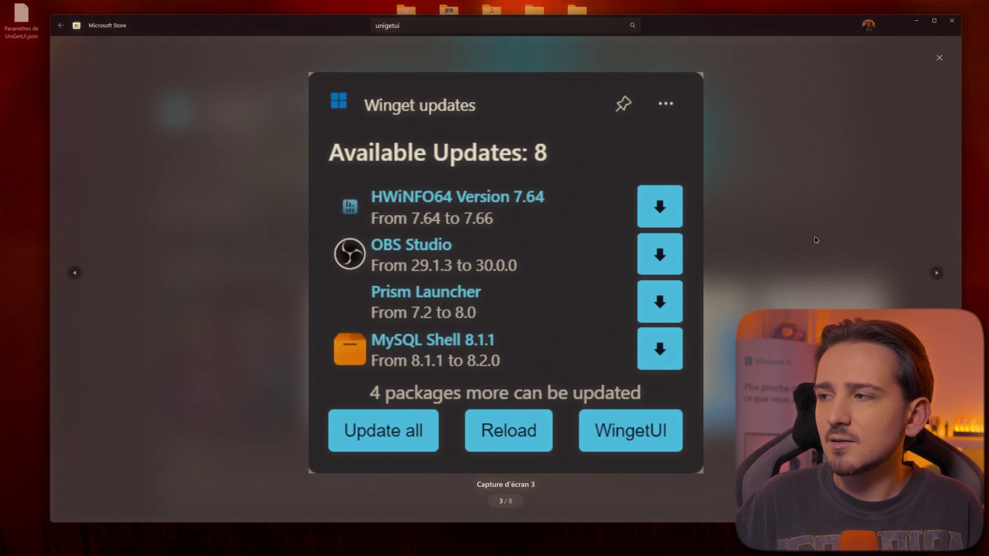
{"action": "left_click", "coordinate": [939, 58]}
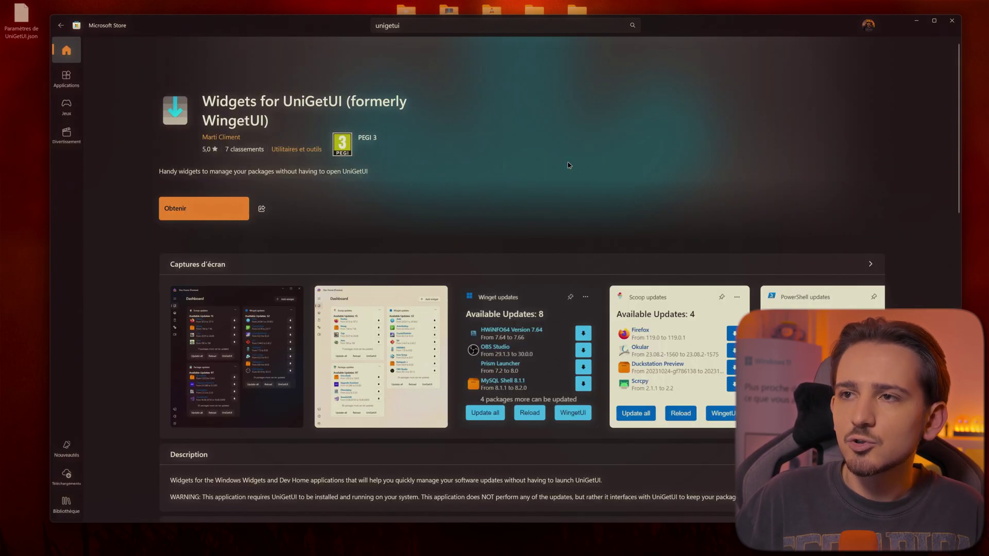
{"action": "key", "text": "alt+Left"}
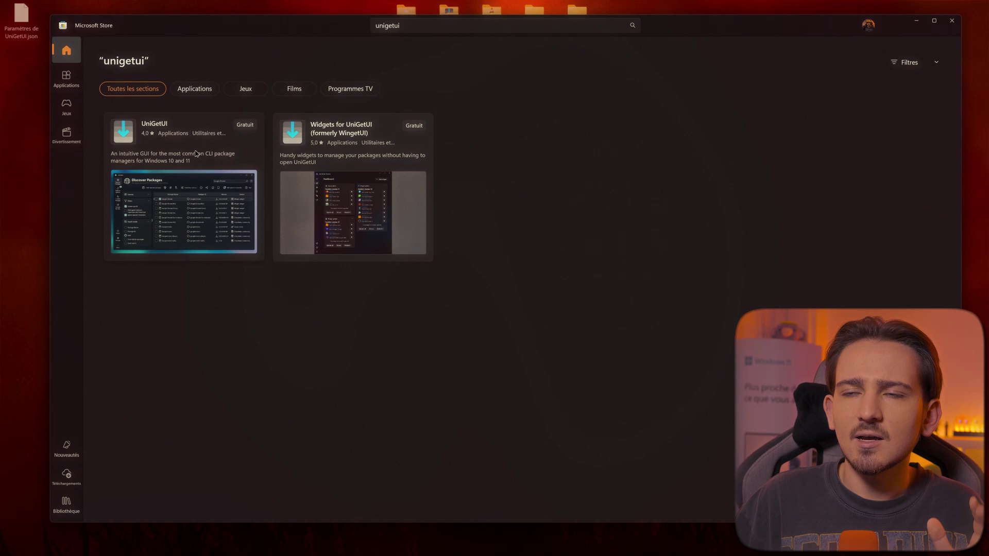
Install UniGetUI from its Microsoft Store page and launch it from the desktop shortcut
{"action": "left_click", "coordinate": [196, 153]}
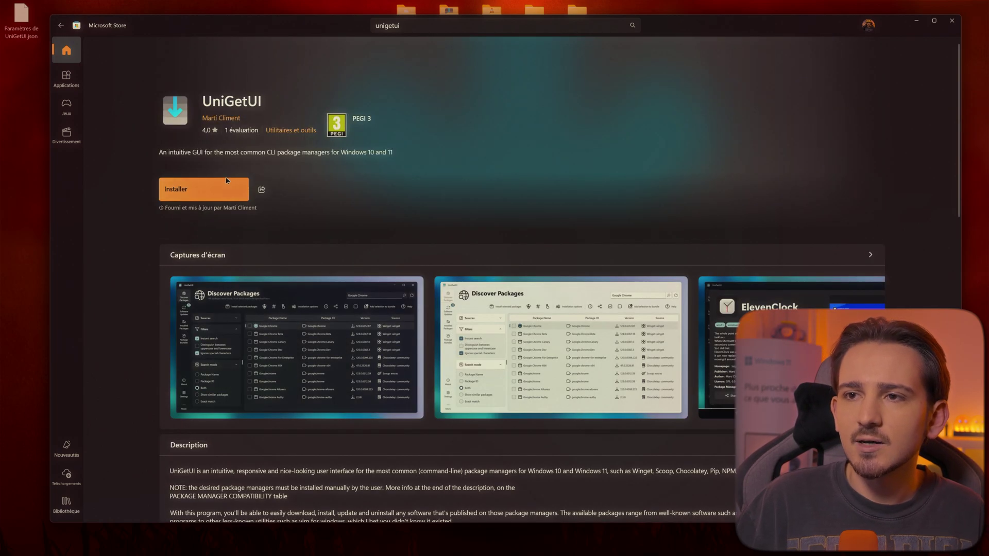
{"action": "left_click", "coordinate": [223, 192]}
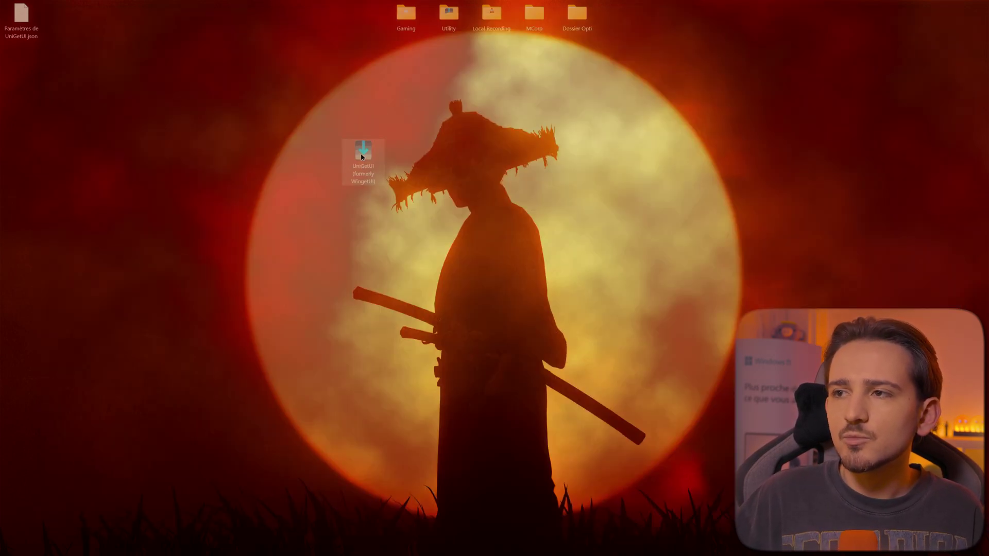
{"action": "double_click", "coordinate": [372, 179]}
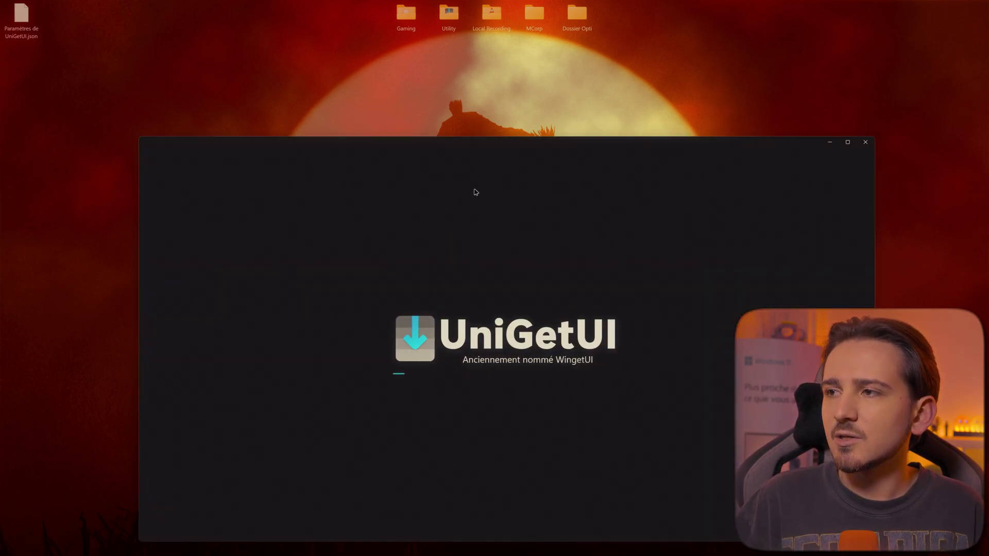
Move the UniGetUI window higher on the desktop and install the pending 3.13 update immediately
{"action": "left_click_drag", "start_coordinate": [491, 146], "coordinate": [489, 62]}
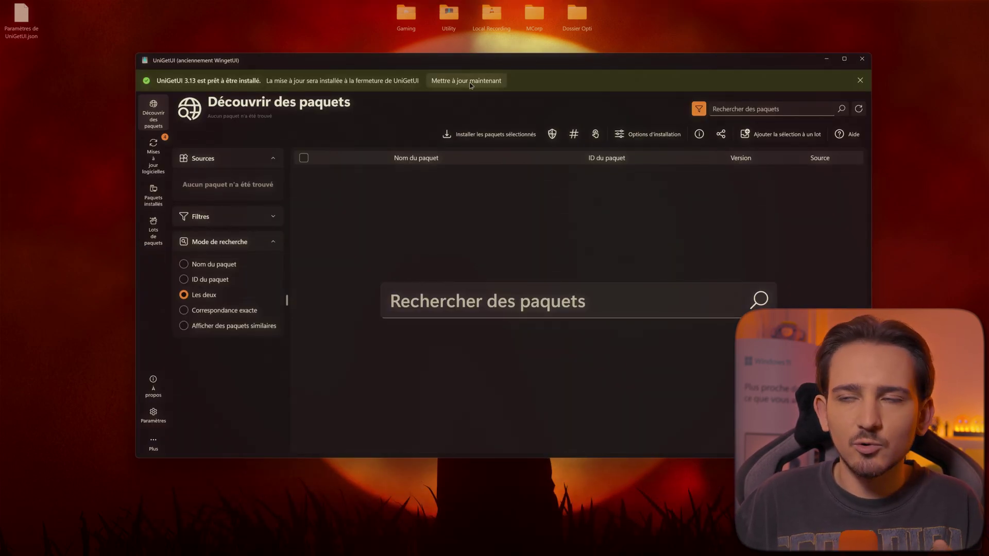
{"action": "left_click", "coordinate": [464, 81]}
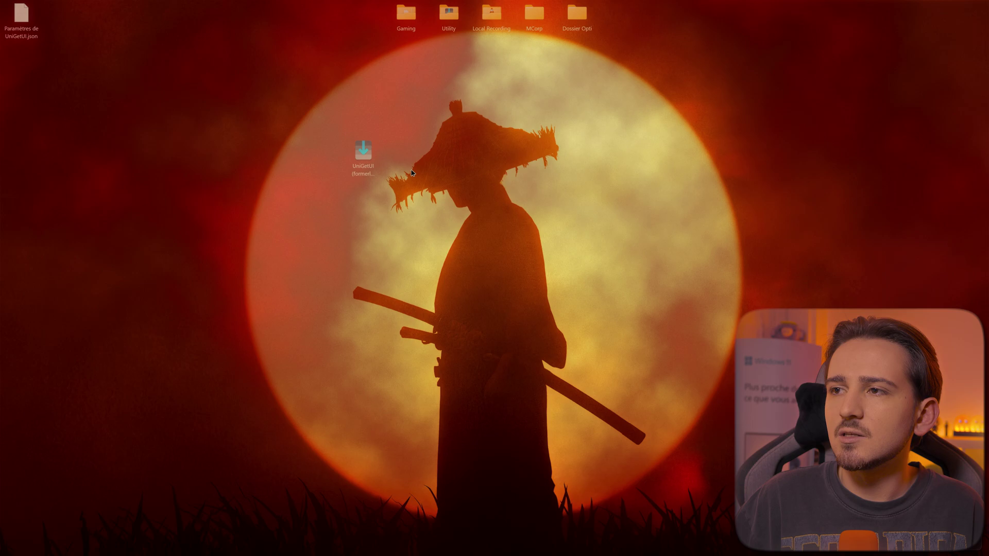
{"action": "left_click", "coordinate": [541, 347]}
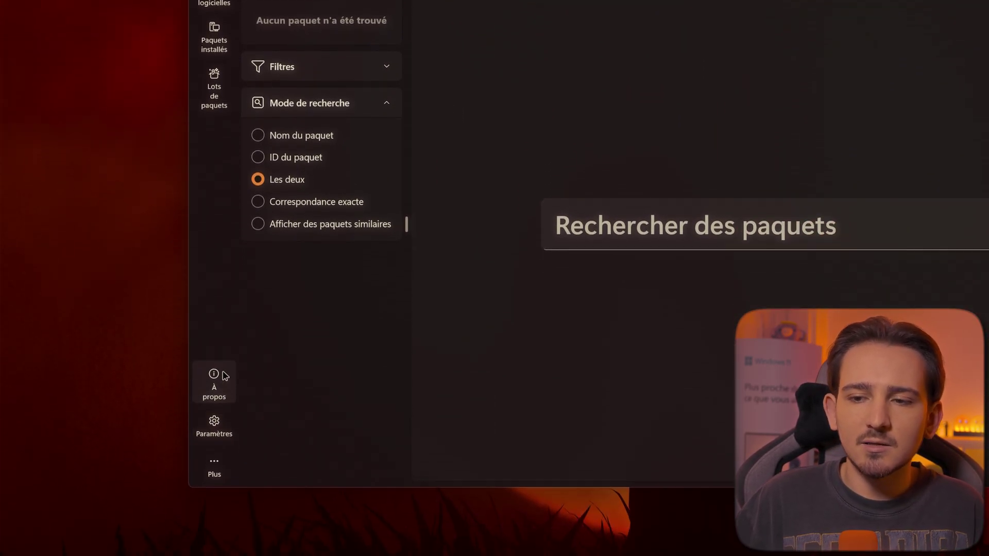
Open the UniGetUI settings, expand the general settings and point out the exported settings file on the desktop
{"action": "left_click", "coordinate": [227, 453]}
{"action": "left_click", "coordinate": [227, 453]}
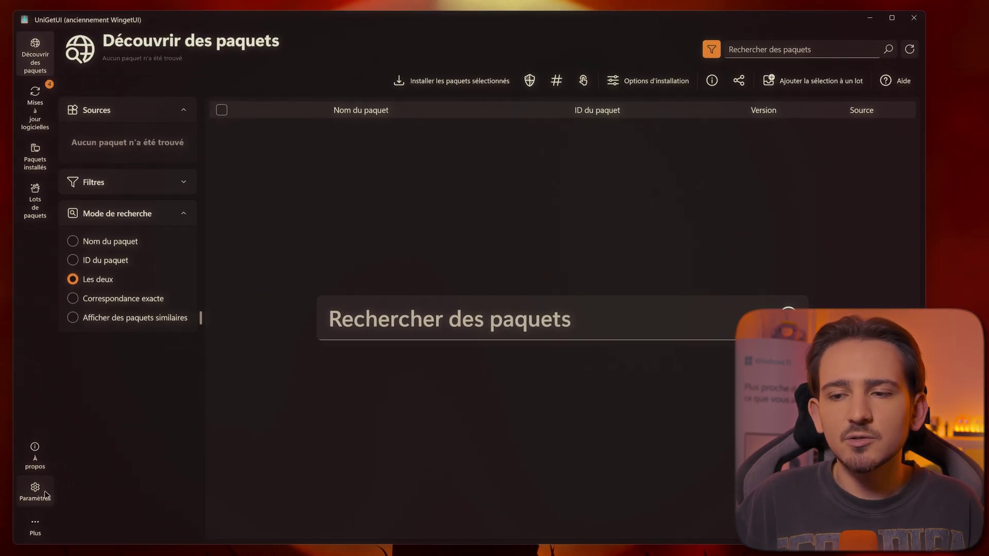
{"action": "left_click", "coordinate": [35, 492]}
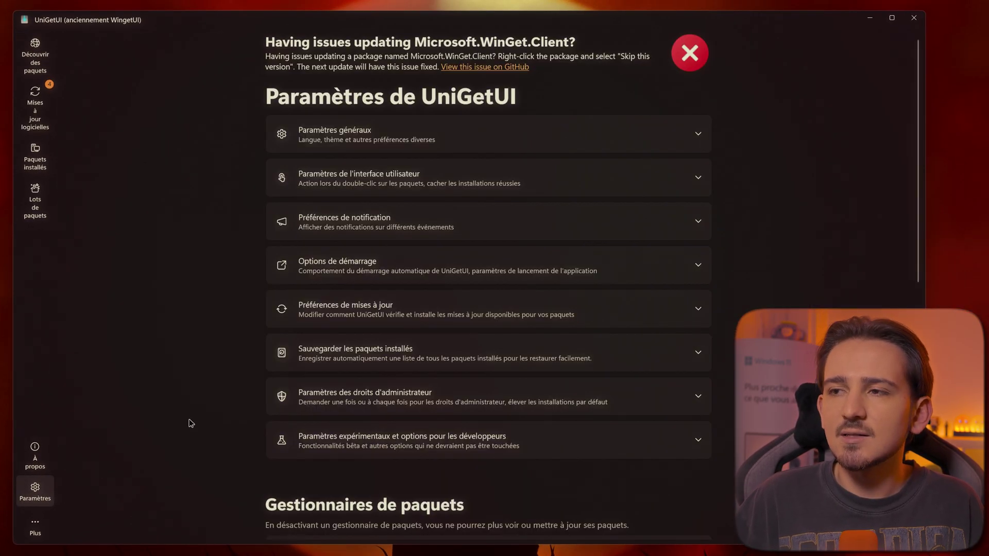
{"action": "left_click", "coordinate": [396, 144]}
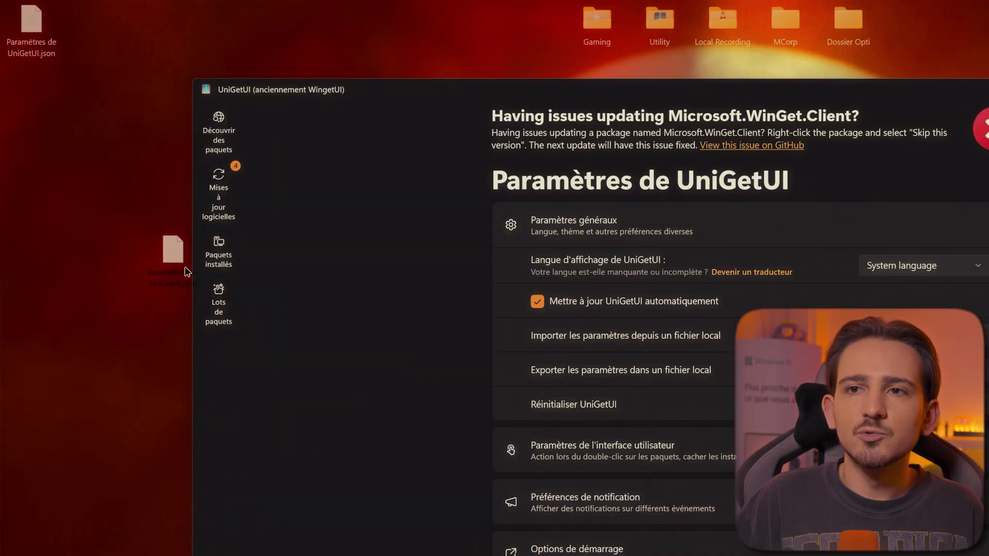
{"action": "left_click_drag", "start_coordinate": [175, 258], "coordinate": [168, 299]}
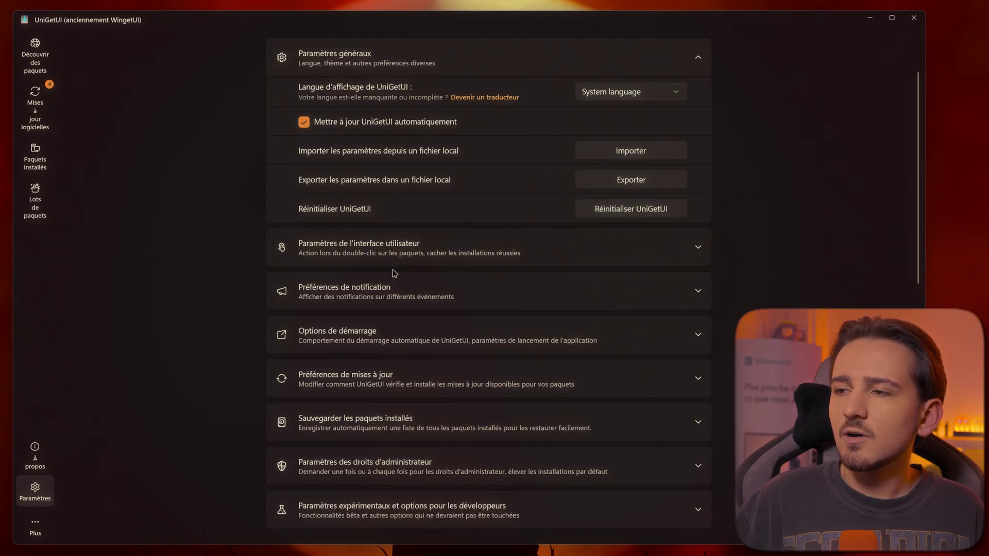
Expand the user interface settings and set the application theme to Sombre
{"action": "left_click", "coordinate": [390, 258]}
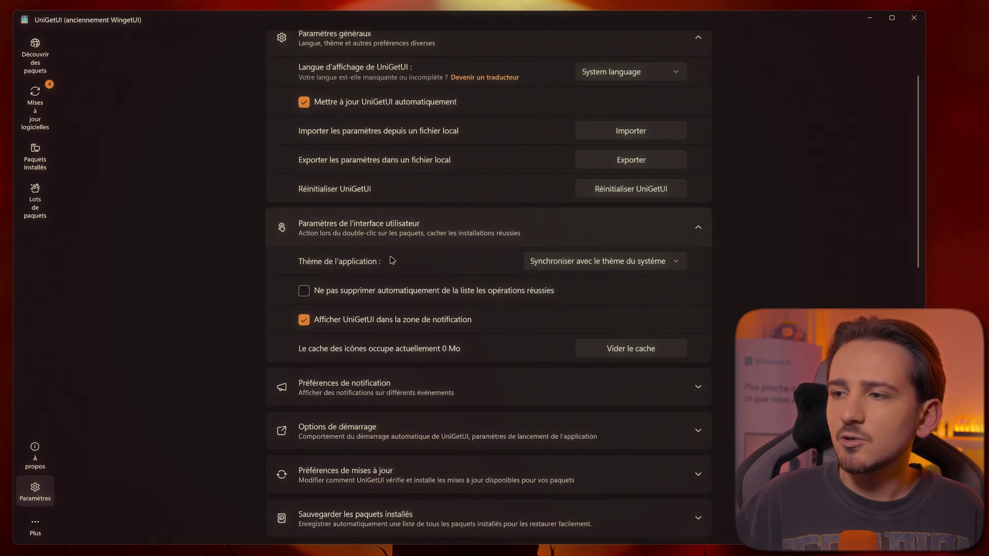
{"action": "scroll", "coordinate": [563, 210], "scroll_direction": "down", "scroll_amount": 2}
{"action": "left_click", "coordinate": [570, 210]}
{"action": "left_click", "coordinate": [600, 190]}
{"action": "left_click", "coordinate": [597, 205]}
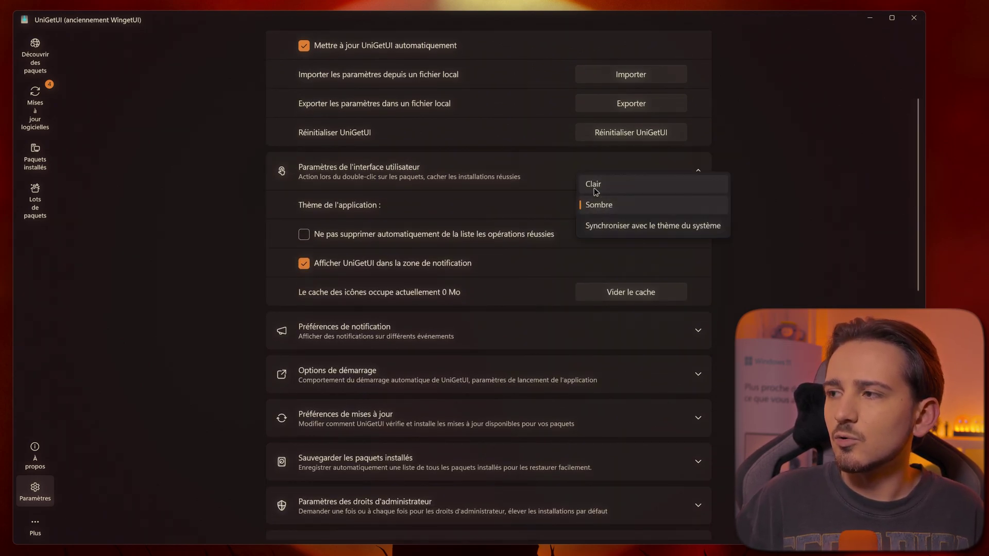
{"action": "left_click", "coordinate": [593, 192]}
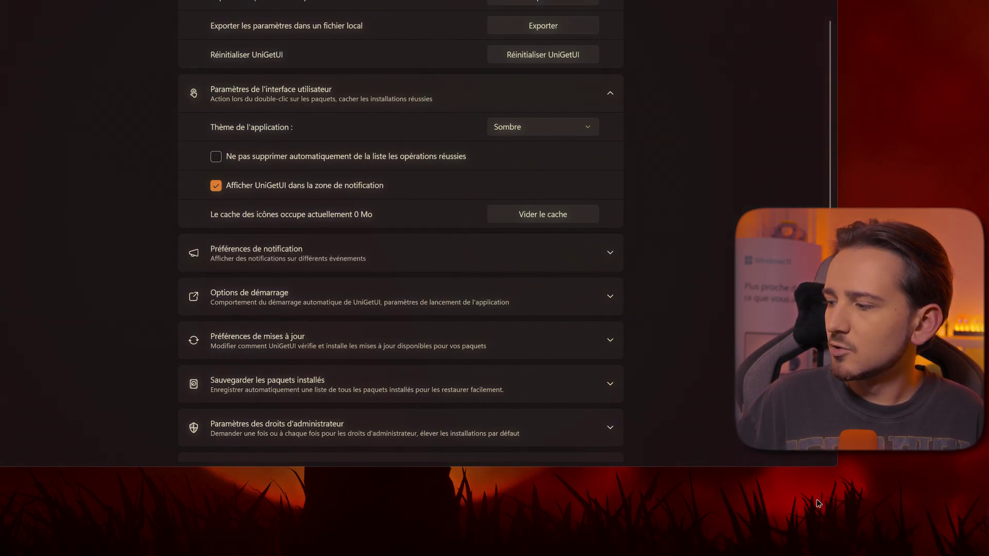
Reveal the UniGetUI icon in the taskbar's notification area and bring up its context menu
{"action": "mouse_move", "coordinate": [845, 553]}
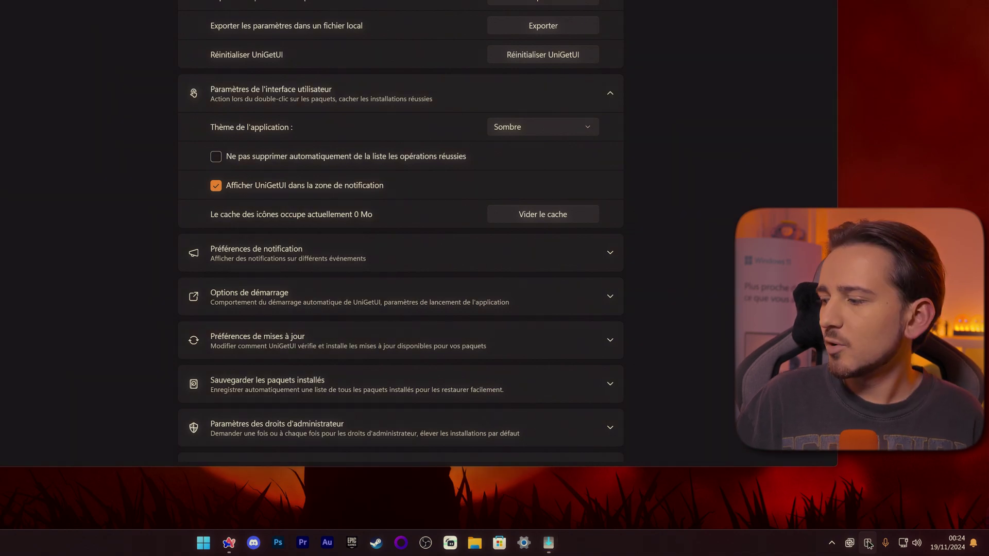
{"action": "right_click", "coordinate": [868, 544]}
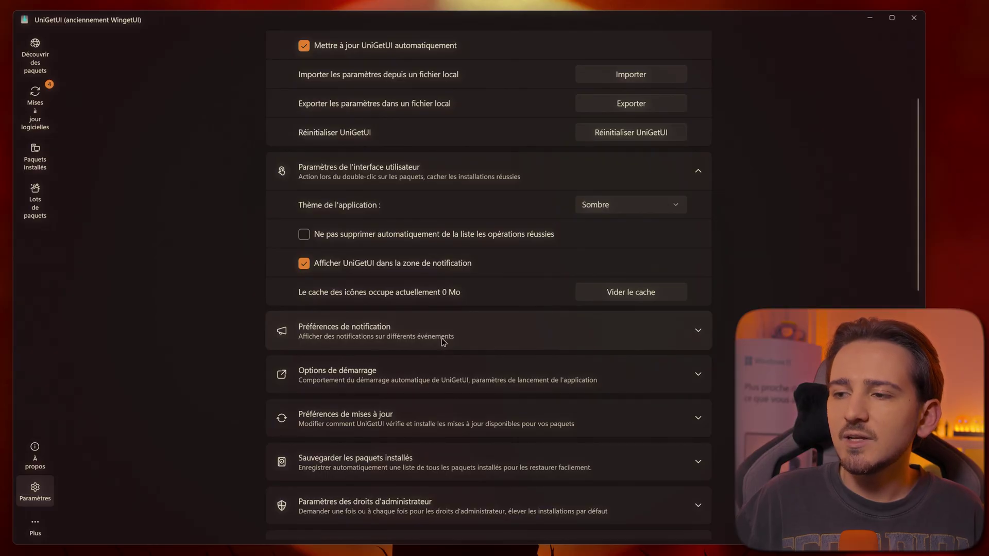
Review the notification preferences and startup options, and open the Windows settings that manage UniGetUI's automatic startup
{"action": "left_click", "coordinate": [443, 341]}
{"action": "scroll", "coordinate": [448, 341], "scroll_direction": "down", "scroll_amount": 3}
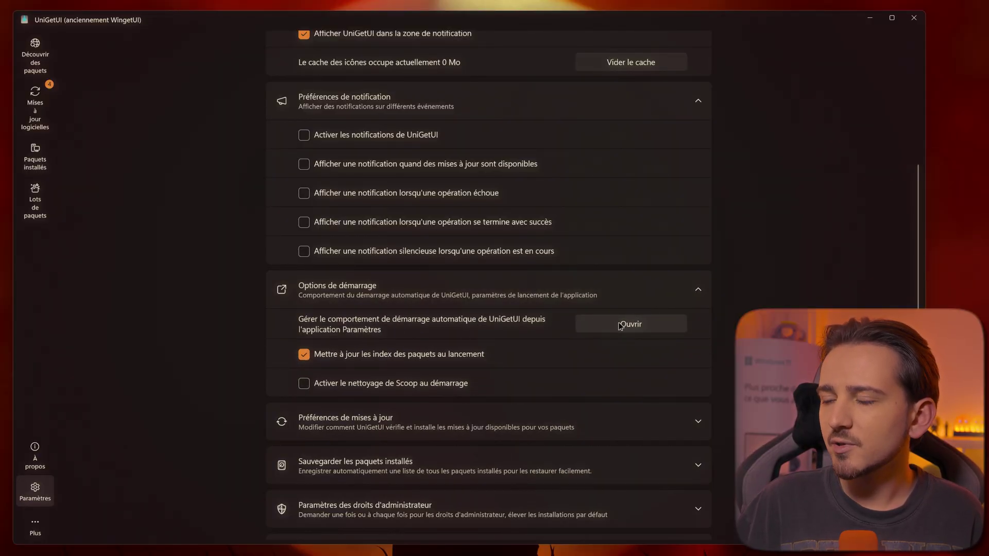
{"action": "left_click", "coordinate": [619, 324]}
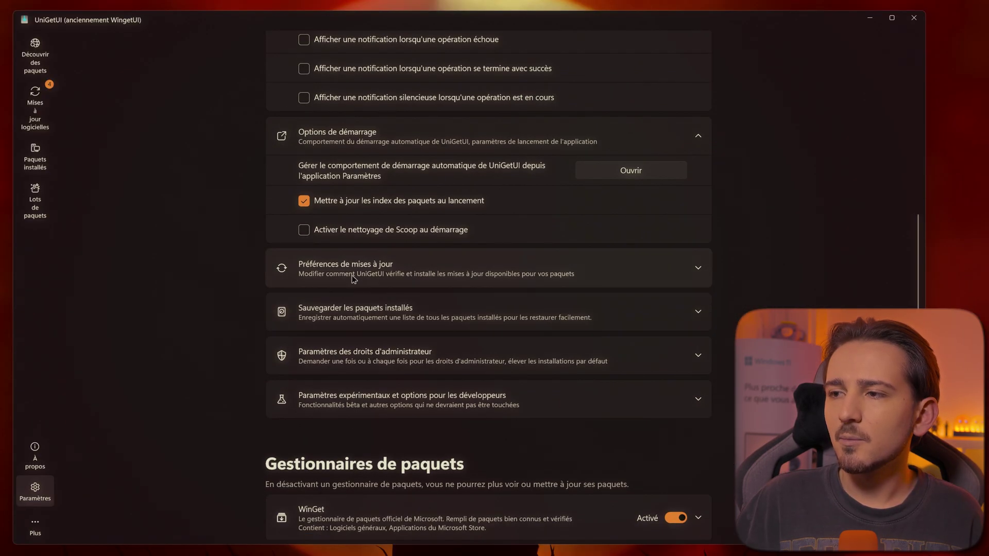
Expand the update preferences and view the available update-check intervals without choosing another one
{"action": "left_click", "coordinate": [353, 273]}
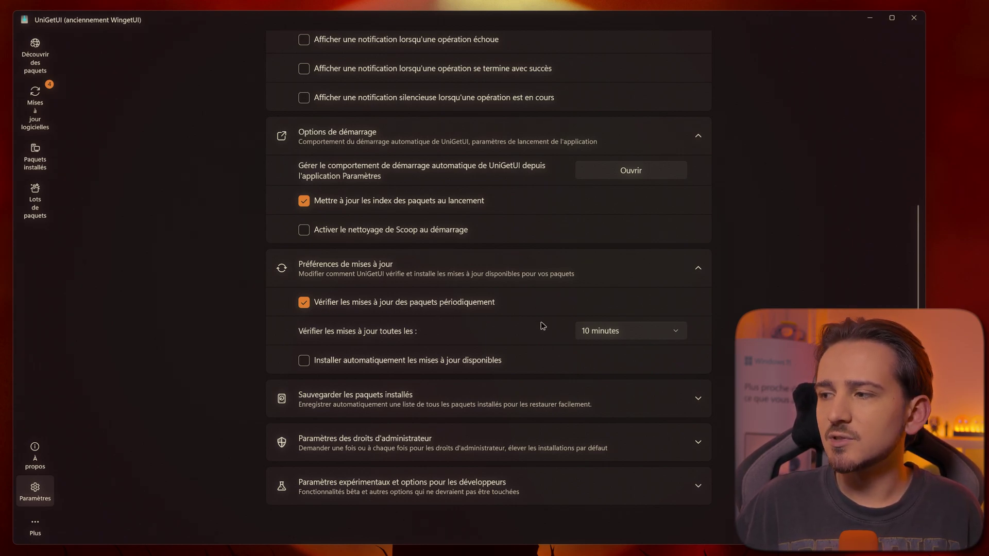
{"action": "left_click", "coordinate": [646, 330]}
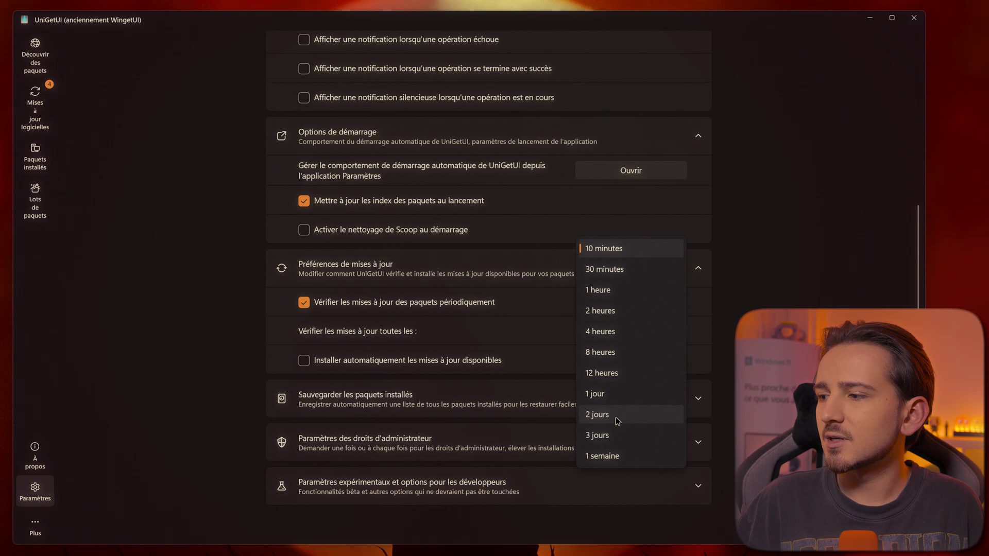
{"action": "key", "text": "Escape"}
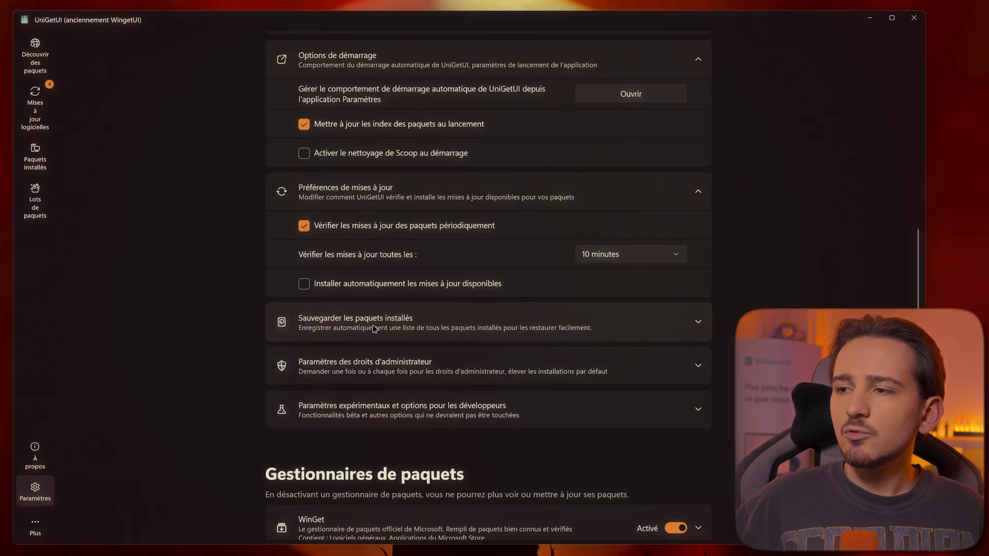
Review the options for backing up installed packages and the administrator rights settings
{"action": "left_click", "coordinate": [375, 328]}
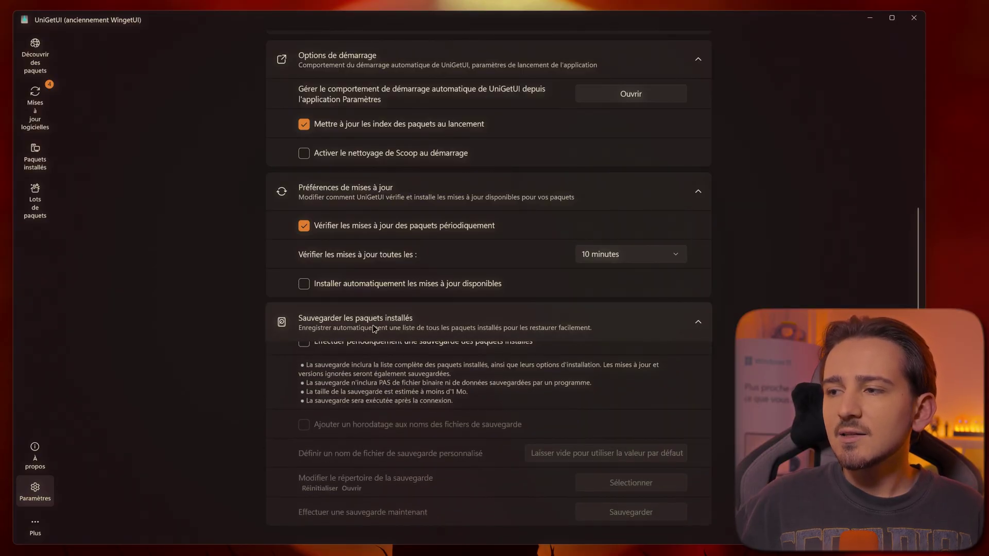
{"action": "scroll", "coordinate": [371, 309], "scroll_direction": "down", "scroll_amount": 2}
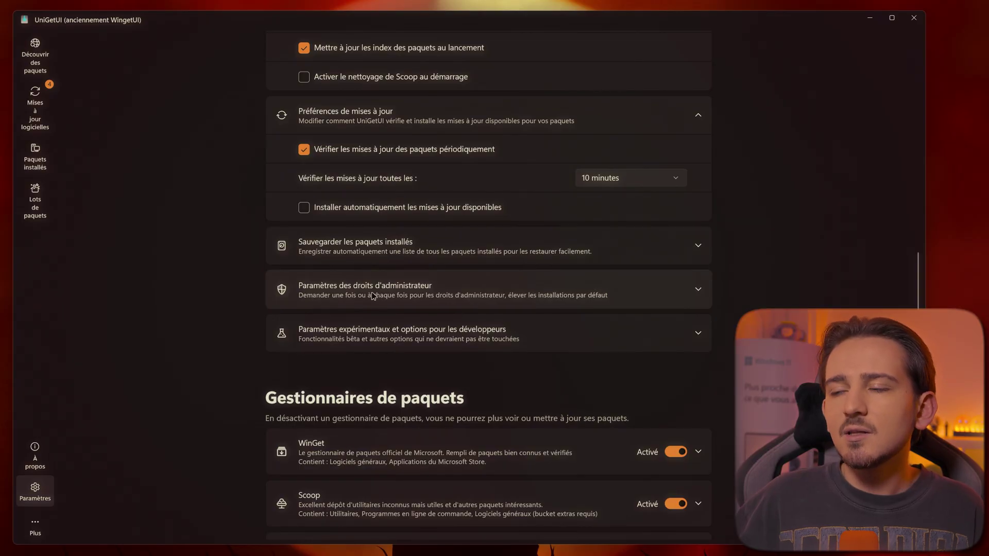
{"action": "left_click", "coordinate": [373, 295]}
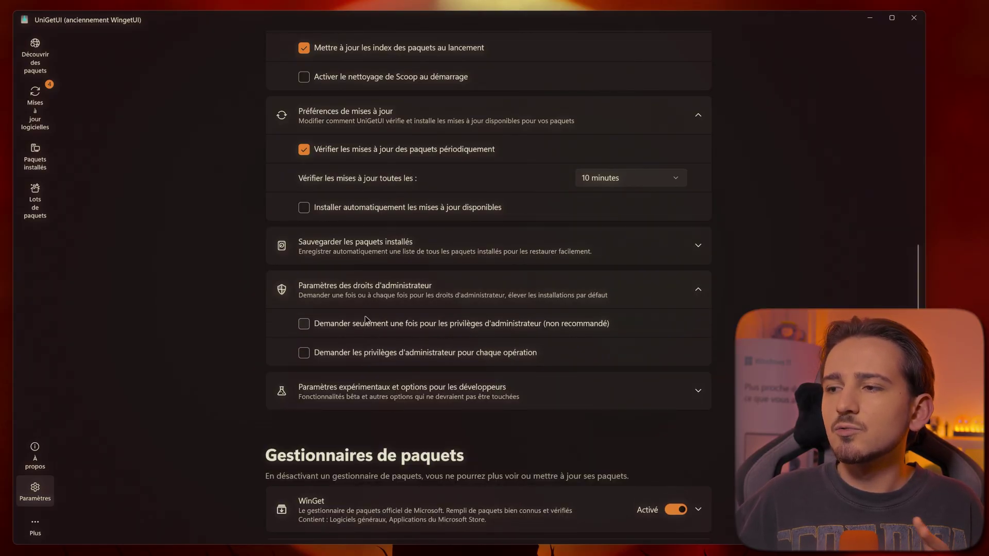
{"action": "left_click", "coordinate": [374, 301]}
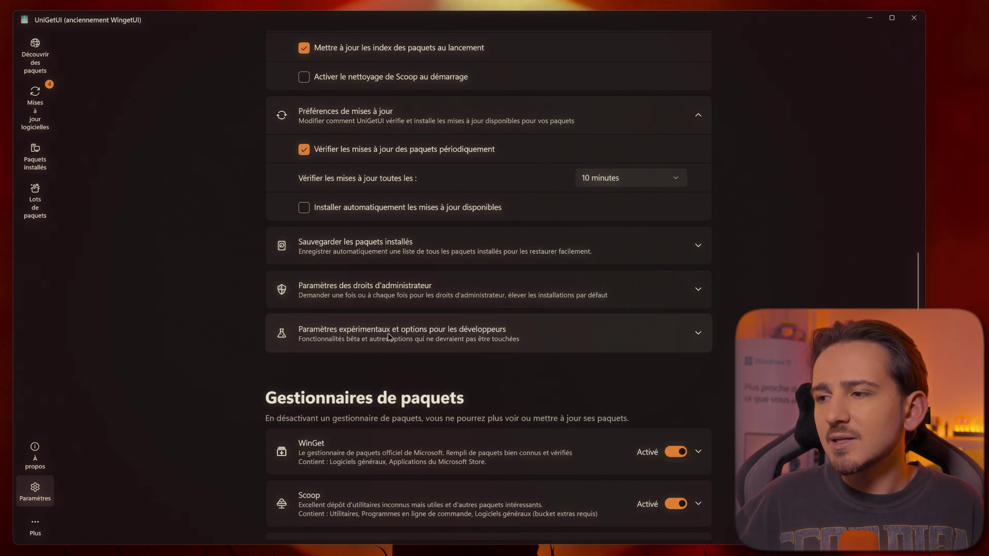
Review the experimental and developer options, and examine the list of package managers from WinGet to PowerShell 5.x
{"action": "left_click", "coordinate": [384, 338]}
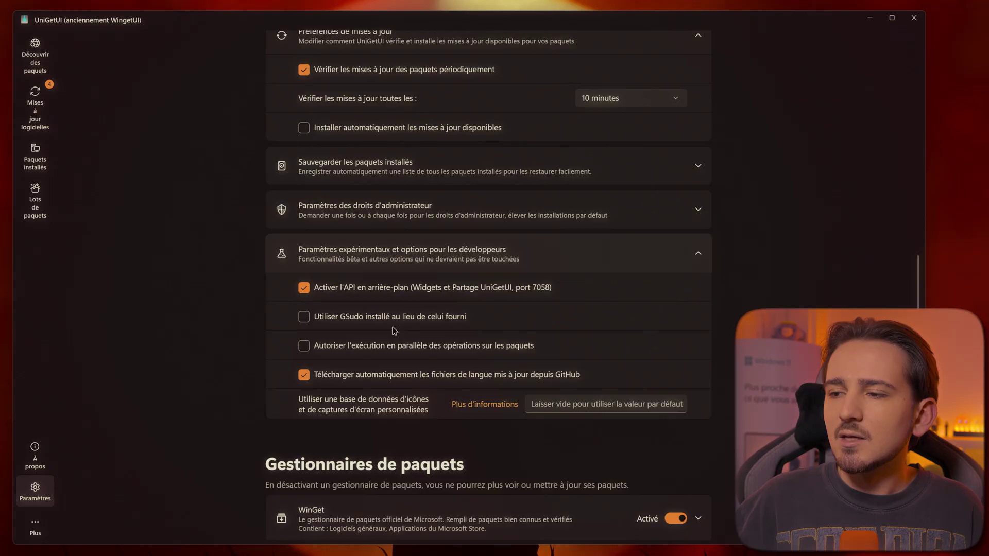
{"action": "scroll", "coordinate": [394, 330], "scroll_direction": "down", "scroll_amount": 4}
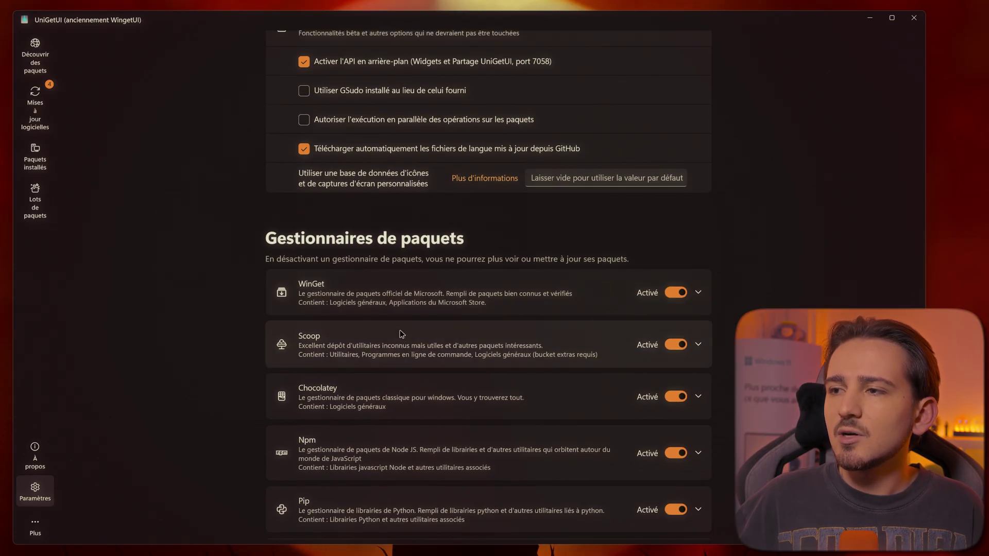
{"action": "scroll", "coordinate": [402, 314], "scroll_direction": "down", "scroll_amount": 1}
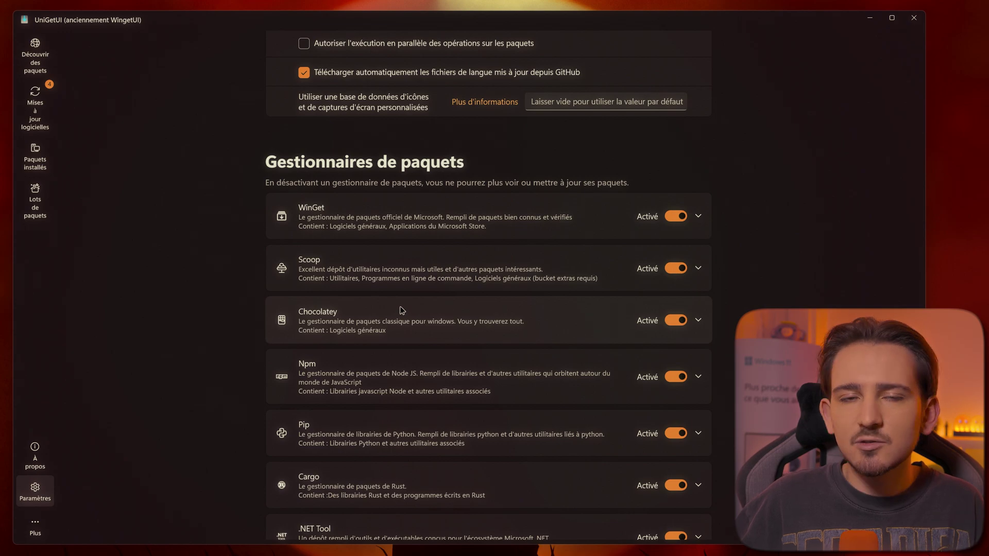
{"action": "scroll", "coordinate": [402, 309], "scroll_direction": "down", "scroll_amount": 2}
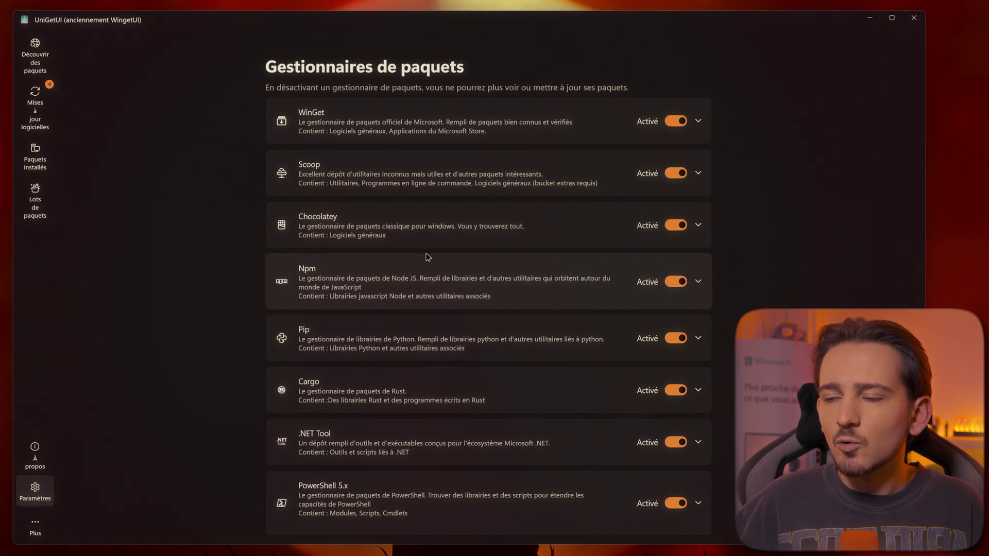
{"action": "scroll", "coordinate": [427, 257], "scroll_direction": "down", "scroll_amount": 1}
{"action": "scroll", "coordinate": [357, 288], "scroll_direction": "up", "scroll_amount": 1}
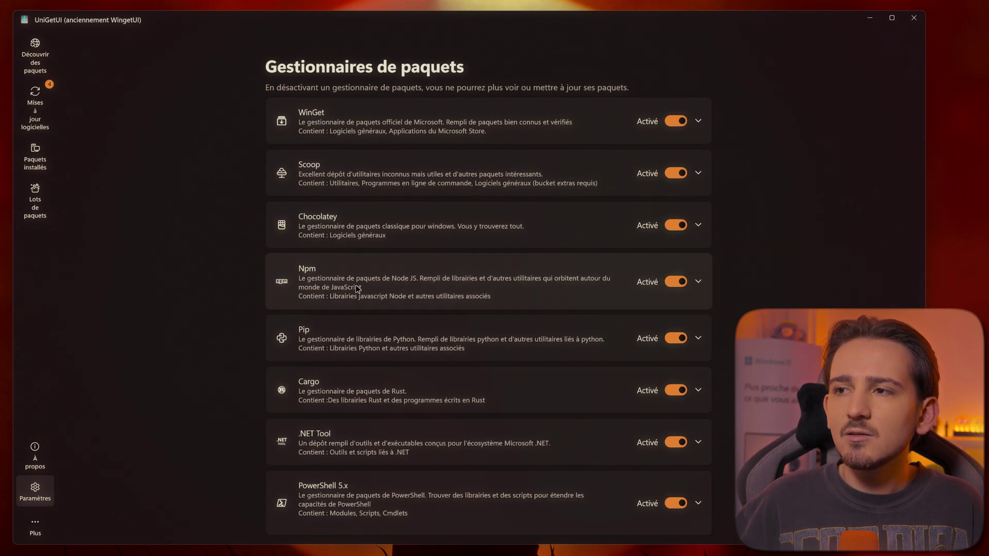
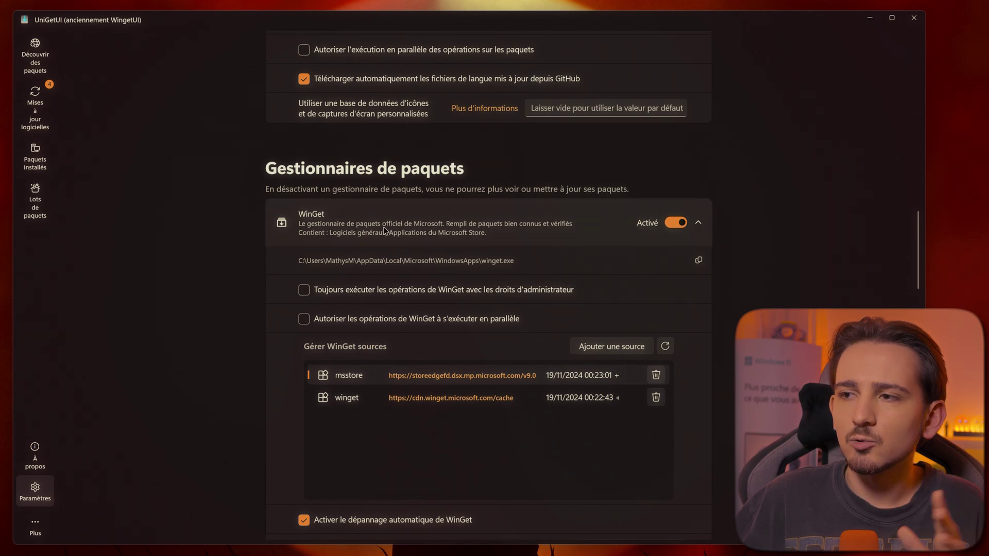
Examine the WinGet sources and the .NET Tool options in the package managers list
{"action": "left_click", "coordinate": [384, 231]}
{"action": "scroll", "coordinate": [431, 362], "scroll_direction": "down", "scroll_amount": 5}
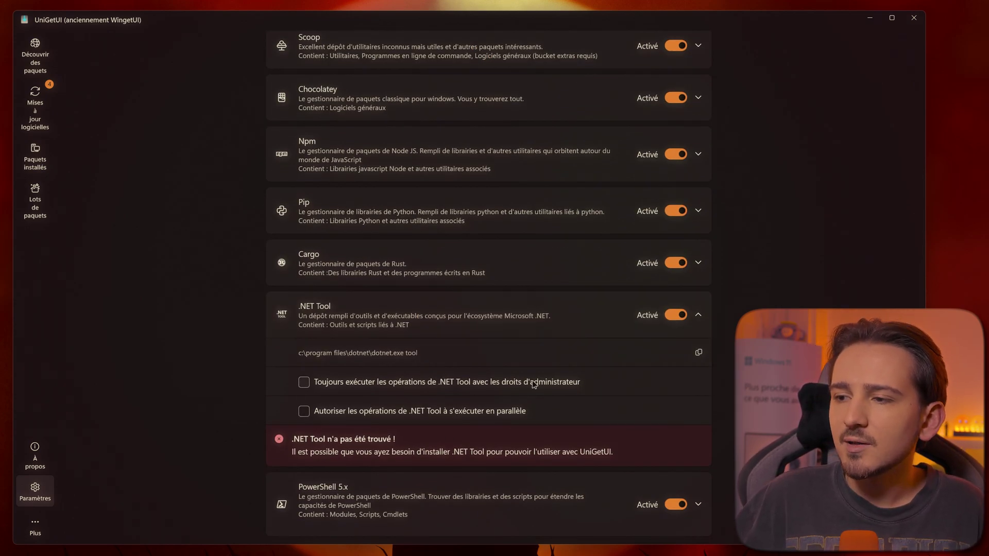
{"action": "scroll", "coordinate": [520, 378], "scroll_direction": "down", "scroll_amount": 1}
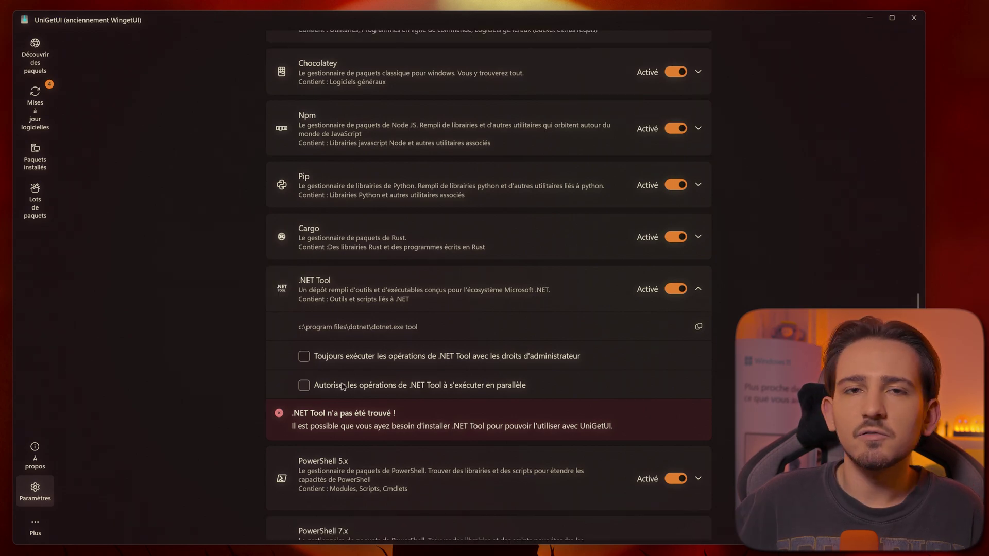
{"action": "left_click", "coordinate": [366, 302]}
{"action": "scroll", "coordinate": [374, 346], "scroll_direction": "up", "scroll_amount": 4}
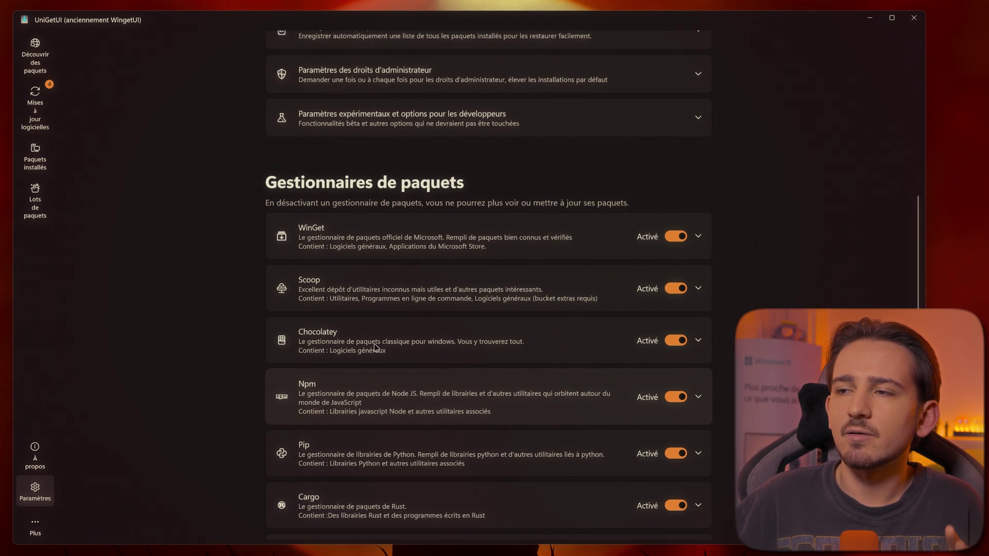
{"action": "scroll", "coordinate": [375, 347], "scroll_direction": "up", "scroll_amount": 2}
{"action": "left_click", "coordinate": [377, 349]}
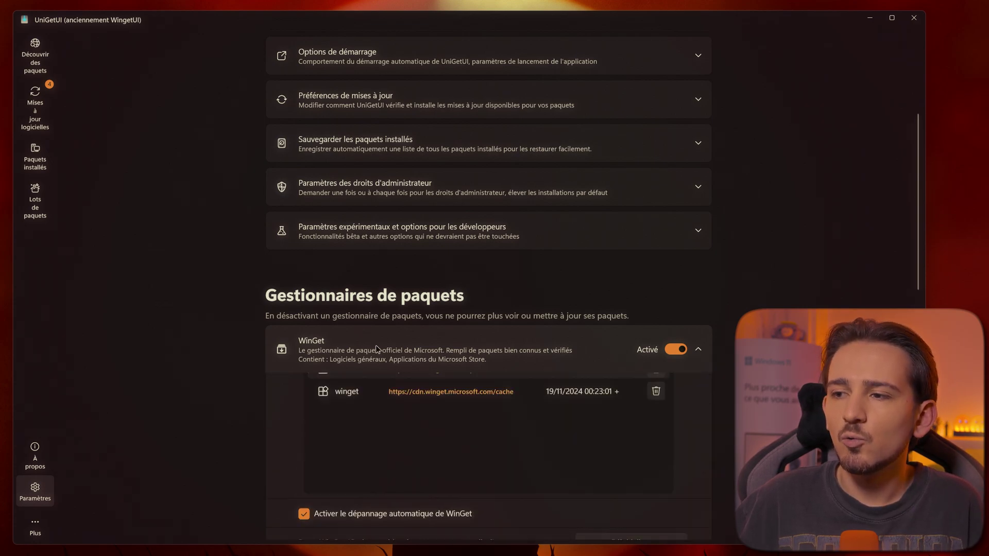
Expand the general settings and review the options for importing and exporting the settings to a local file
{"action": "scroll", "coordinate": [379, 348], "scroll_direction": "down", "scroll_amount": 3}
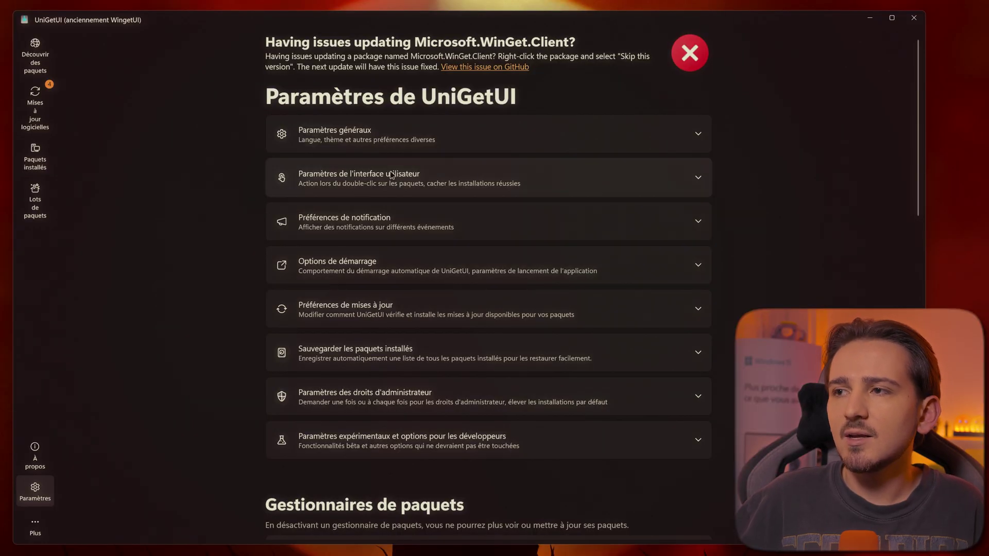
{"action": "left_click", "coordinate": [396, 135]}
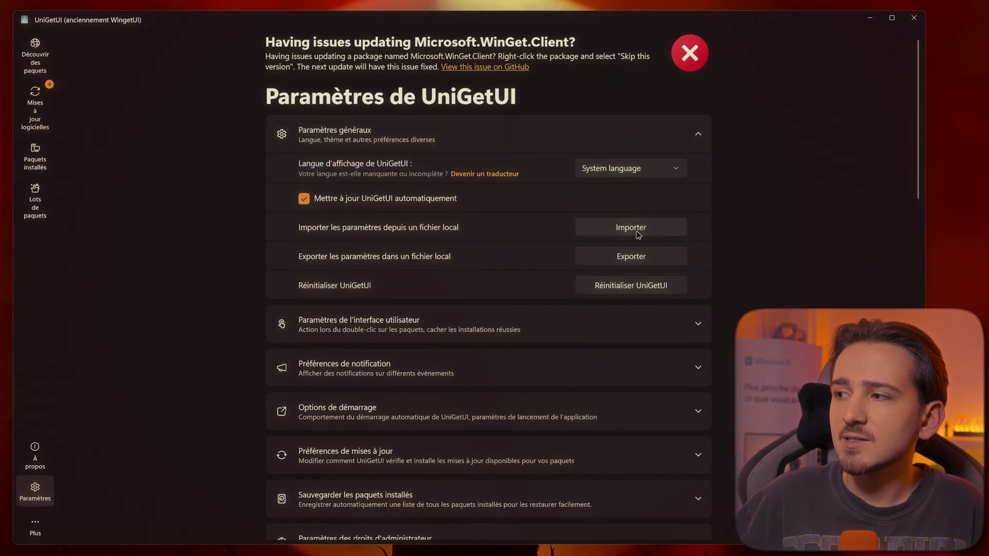
{"action": "left_click", "coordinate": [617, 256]}
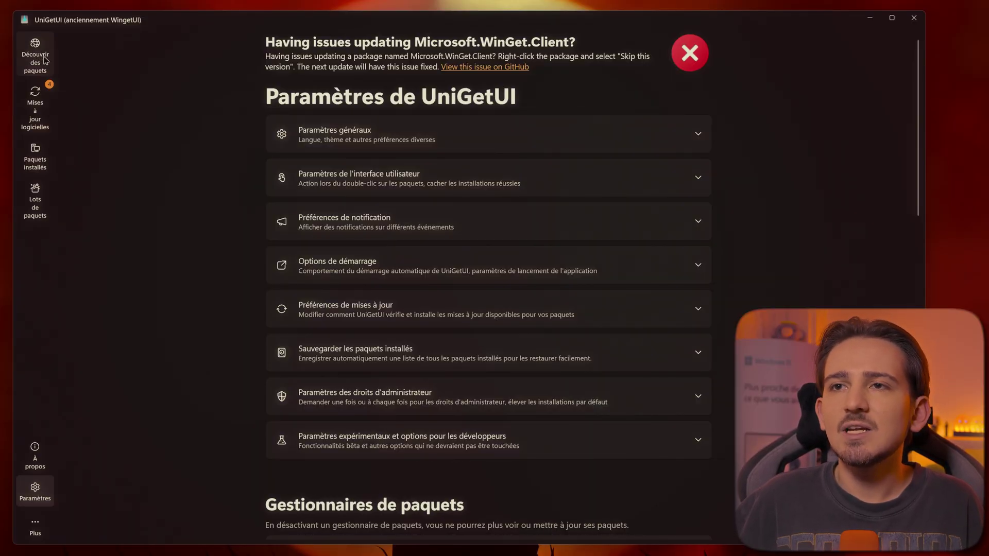
Open the package discovery page and search for VLC
{"action": "left_click", "coordinate": [45, 60]}
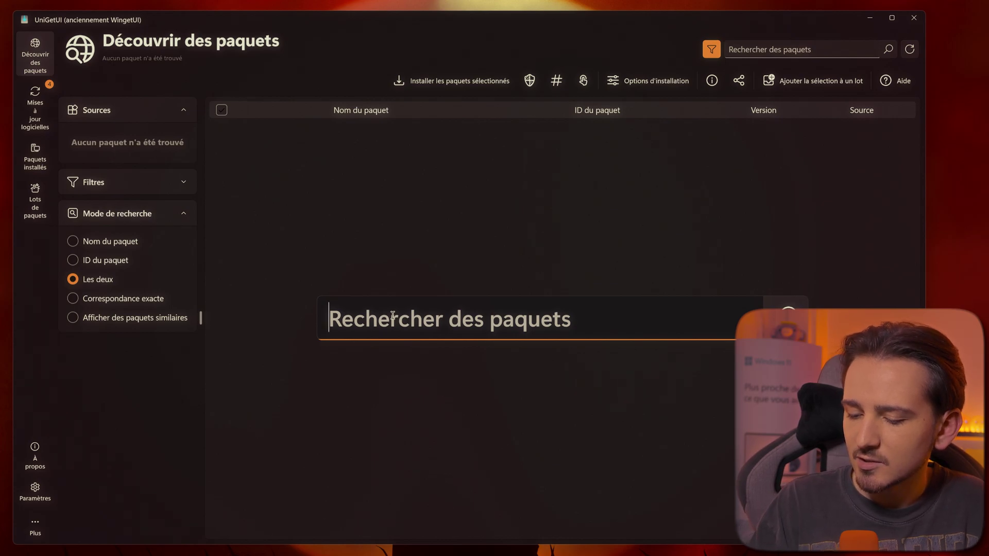
{"action": "type", "text": "VLC"}
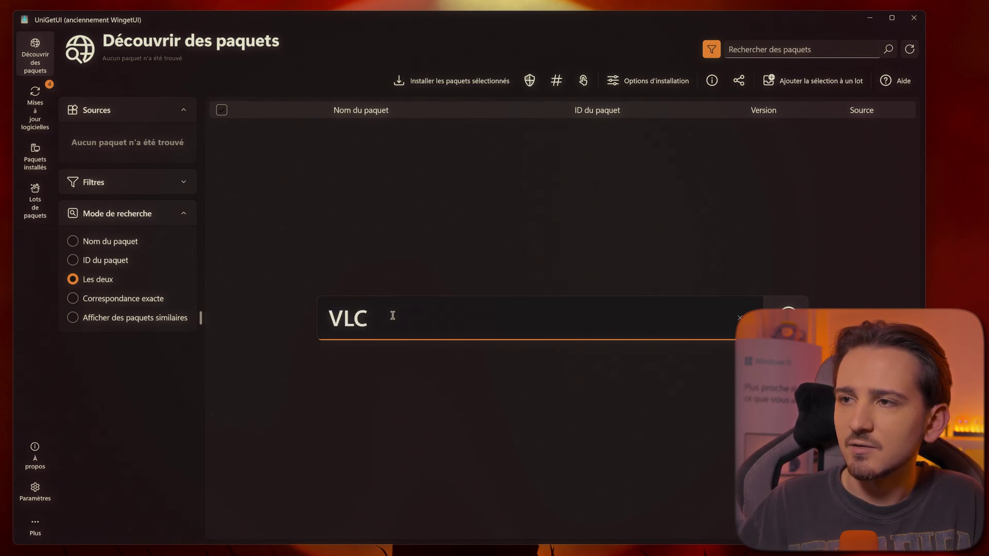
{"action": "key", "text": "Return"}
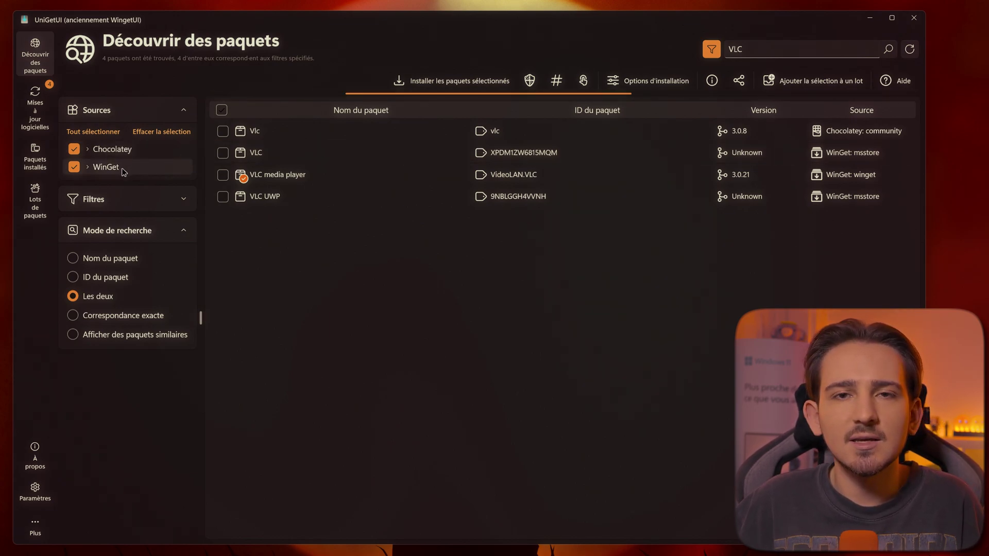
Exclude the Chocolatey source from the search results and expand WinGet into its msstore and winget sources
{"action": "left_click", "coordinate": [96, 149]}
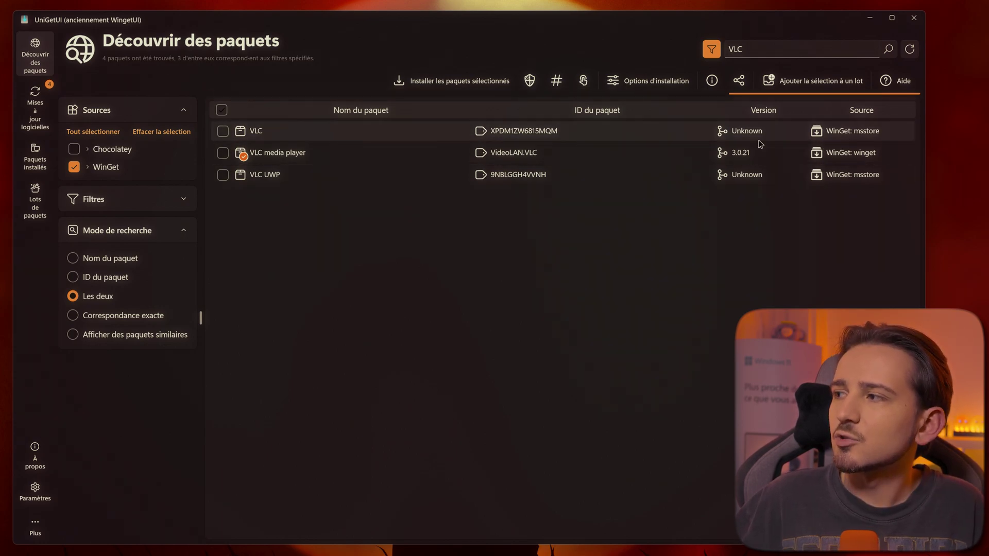
{"action": "left_click", "coordinate": [87, 167]}
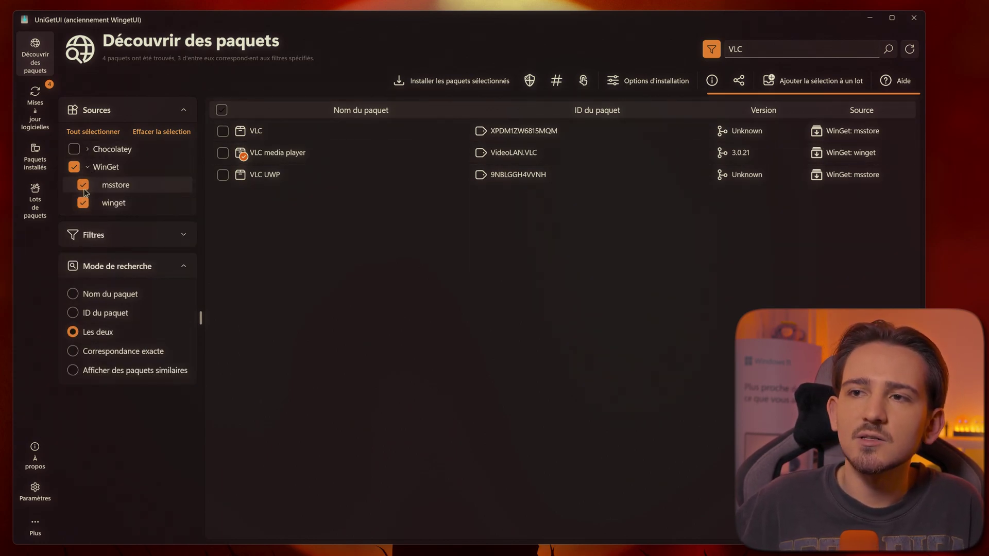
{"action": "left_click", "coordinate": [110, 186]}
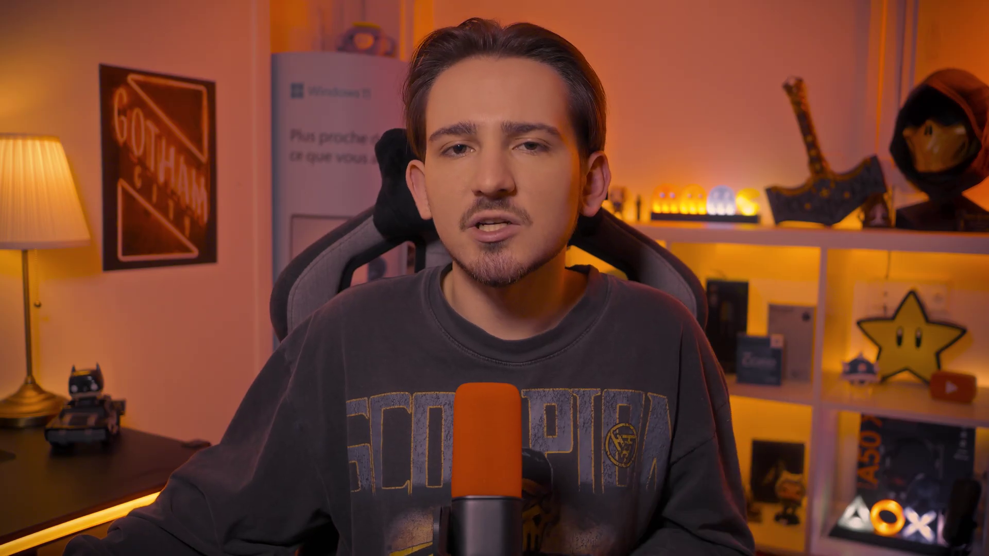
Select the VLC media player package from the winget source and view the actions available for it
{"action": "left_click", "coordinate": [307, 223]}
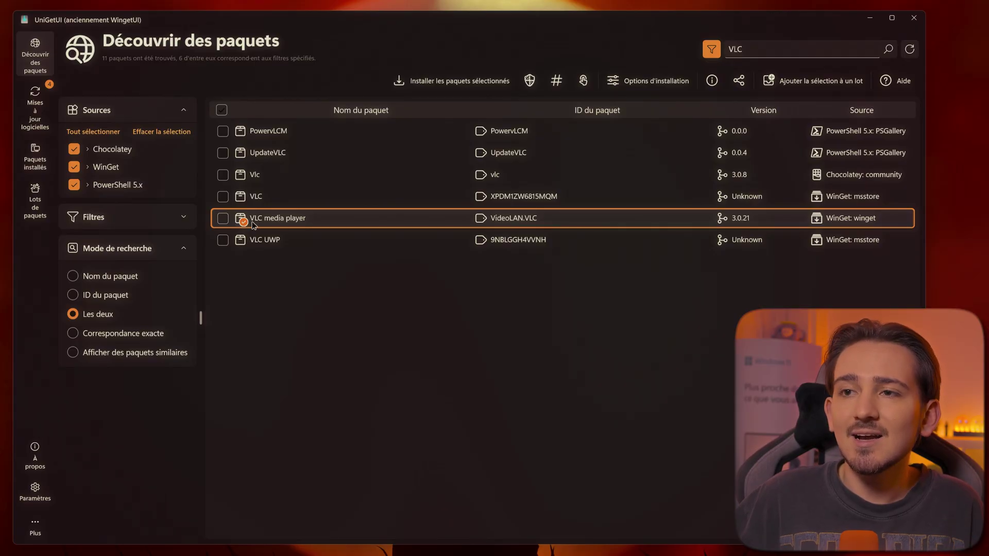
{"action": "mouse_move", "coordinate": [252, 224]}
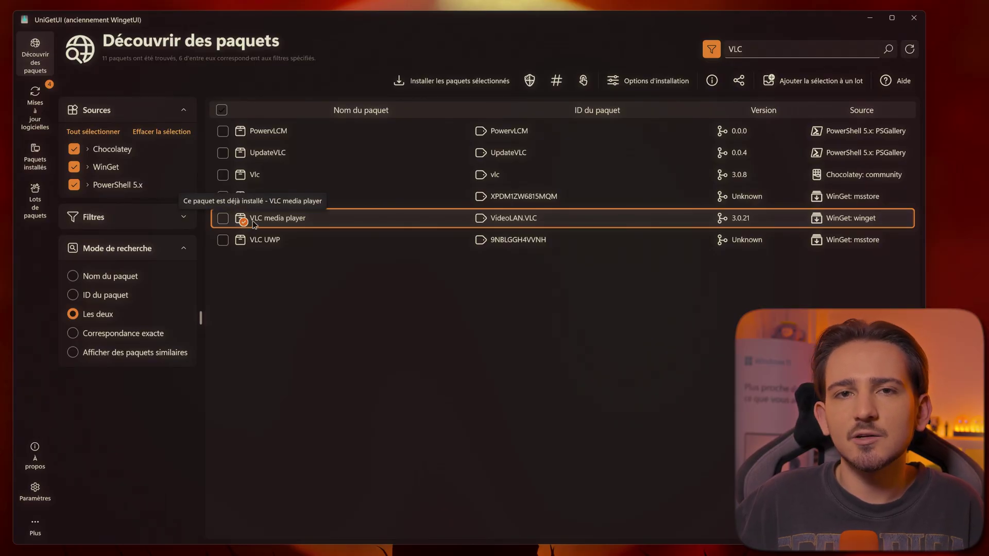
{"action": "right_click", "coordinate": [287, 221]}
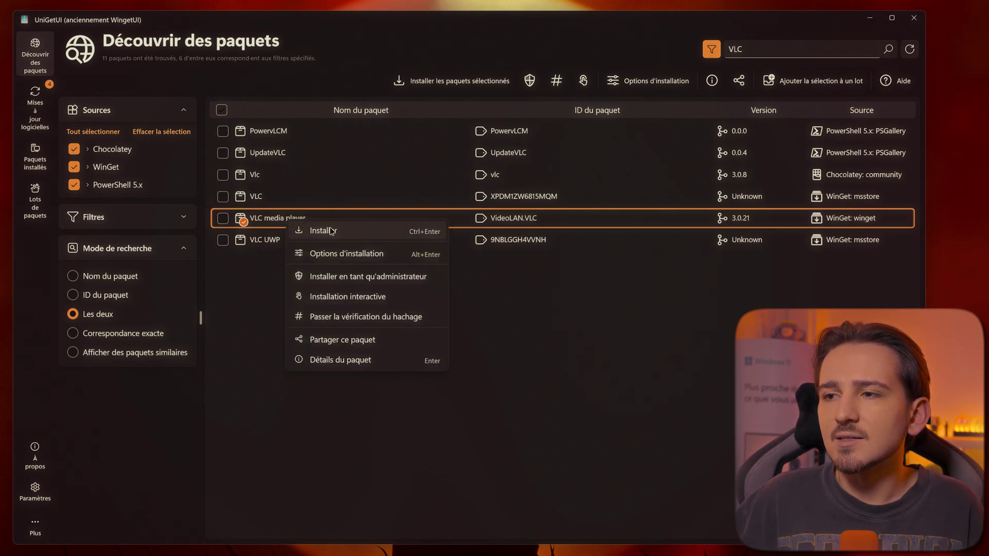
Mark the VLC, VLC media player and VLC UWP packages together for a grouped installation
{"action": "left_click", "coordinate": [223, 217]}
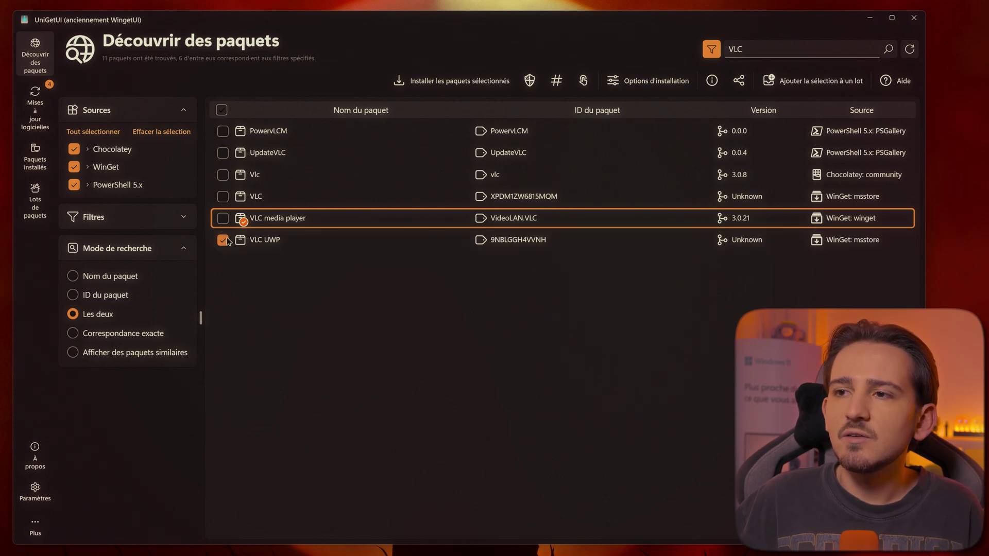
{"action": "left_click", "coordinate": [222, 197]}
{"action": "left_click", "coordinate": [222, 240]}
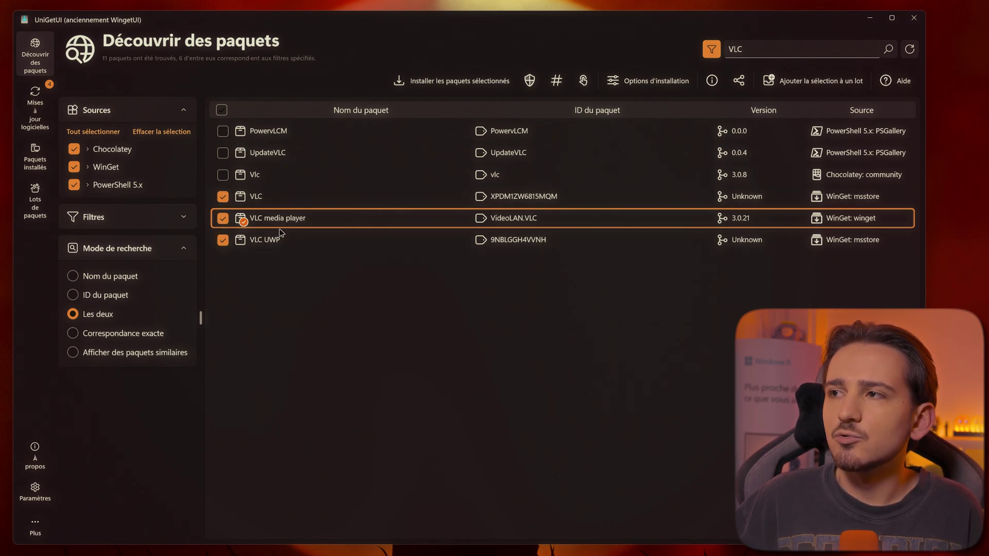
{"action": "left_click", "coordinate": [480, 81]}
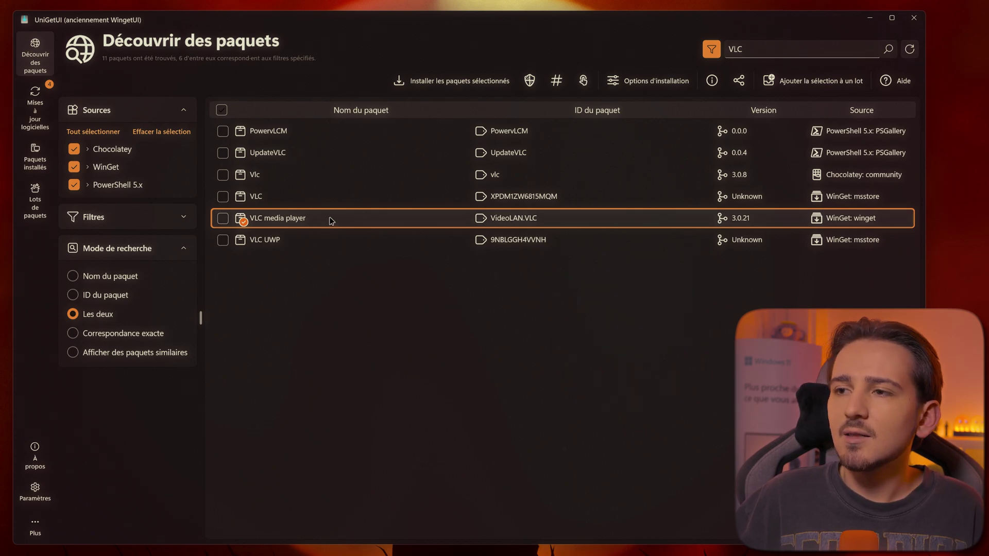
Open the package details of VLC media player and examine its publisher and the winget install command
{"action": "right_click", "coordinate": [331, 221]}
{"action": "left_click", "coordinate": [422, 367]}
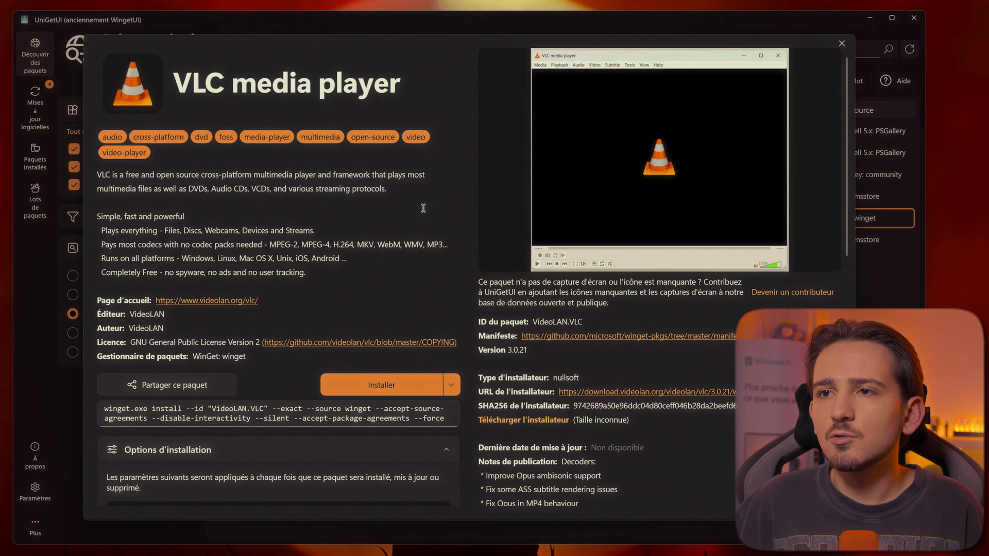
{"action": "scroll", "coordinate": [191, 228], "scroll_direction": "down", "scroll_amount": 3}
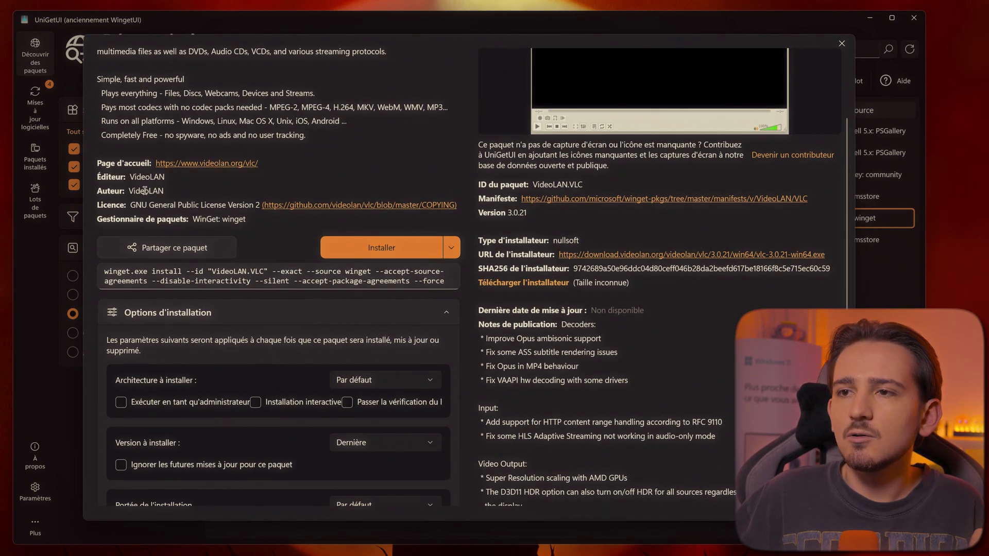
{"action": "double_click", "coordinate": [131, 176]}
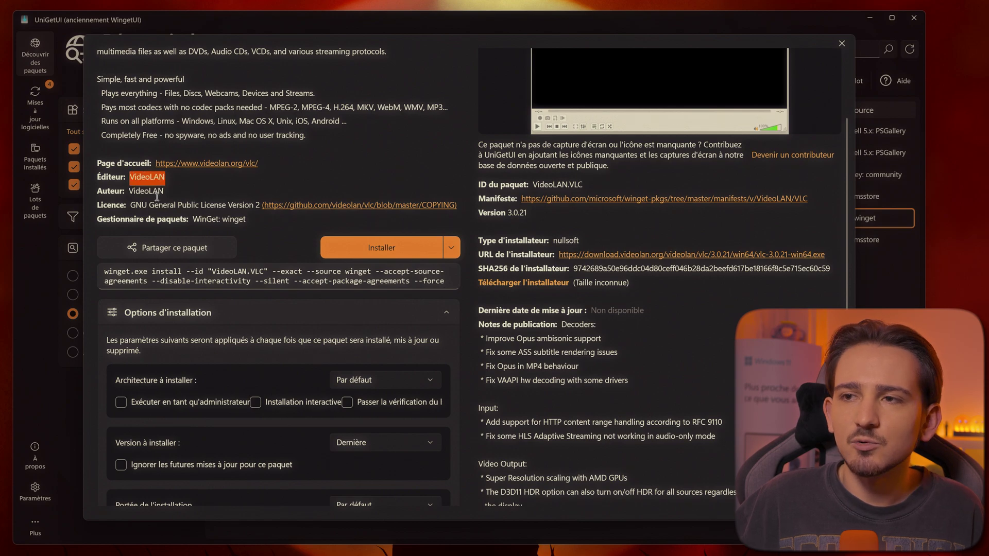
{"action": "left_click_drag", "start_coordinate": [105, 271], "coordinate": [451, 279]}
{"action": "left_click", "coordinate": [453, 283]}
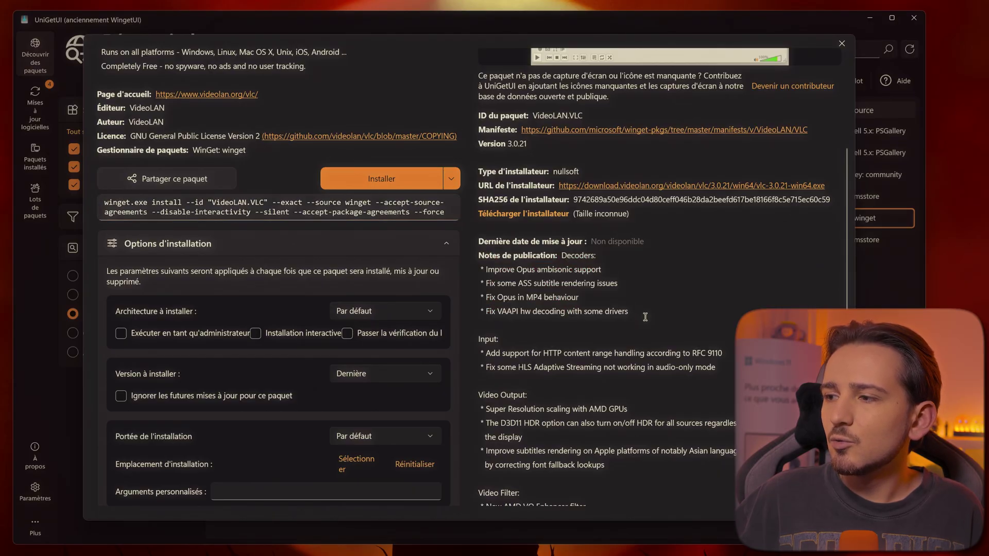
Review VLC media player's installation options, release notes and last update date, and close the package details
{"action": "scroll", "coordinate": [517, 296], "scroll_direction": "down", "scroll_amount": 2}
{"action": "scroll", "coordinate": [518, 296], "scroll_direction": "down", "scroll_amount": 1}
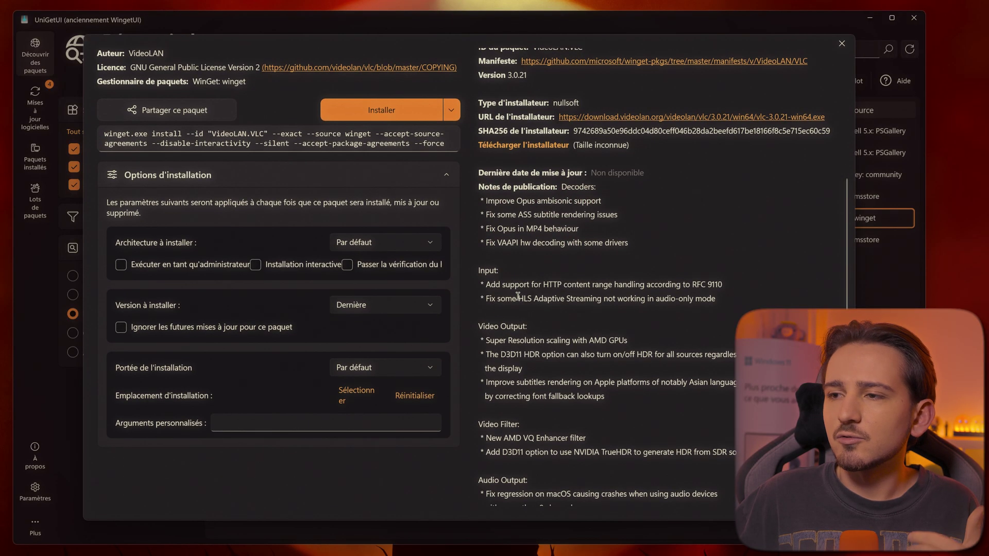
{"action": "scroll", "coordinate": [518, 296], "scroll_direction": "up", "scroll_amount": 2}
{"action": "left_click_drag", "start_coordinate": [595, 242], "coordinate": [654, 240]}
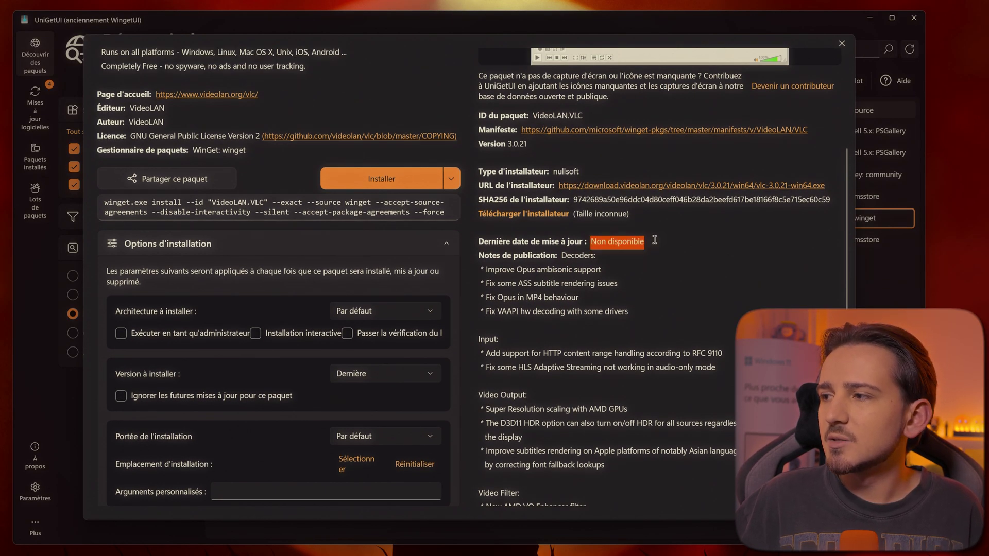
{"action": "left_click_drag", "start_coordinate": [504, 247], "coordinate": [661, 246]}
{"action": "left_click", "coordinate": [661, 246]}
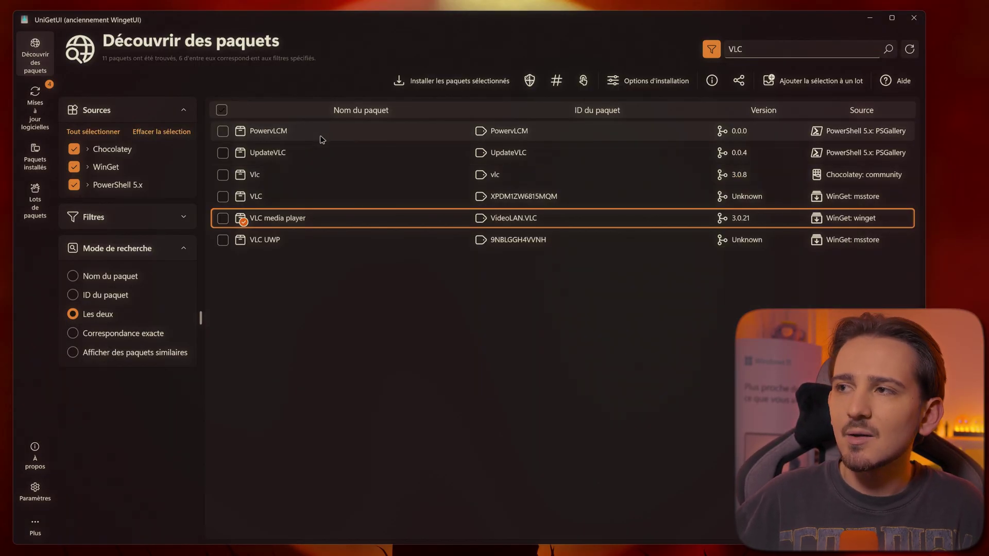
Open the software updates list and view the update actions available for Google Chrome
{"action": "left_click", "coordinate": [37, 119]}
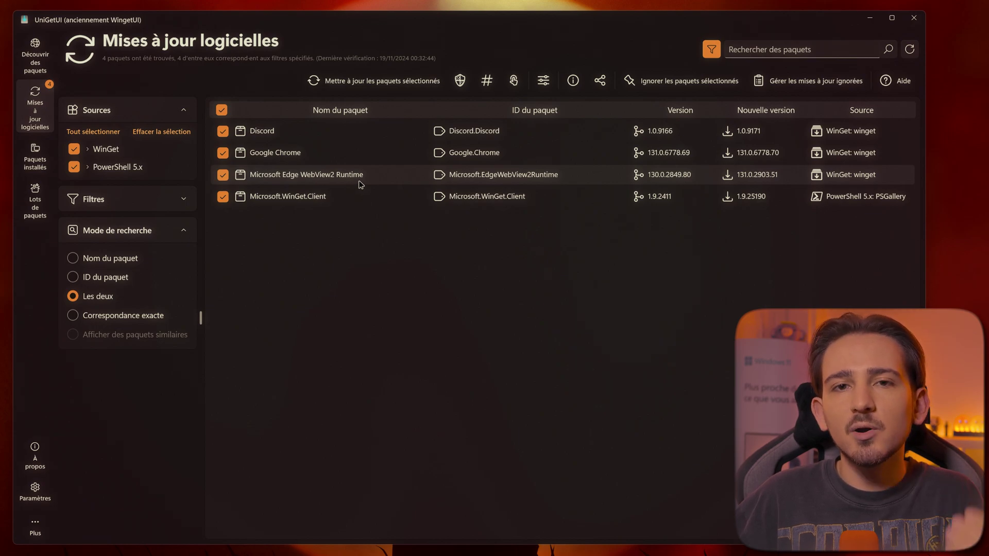
{"action": "left_click", "coordinate": [350, 155]}
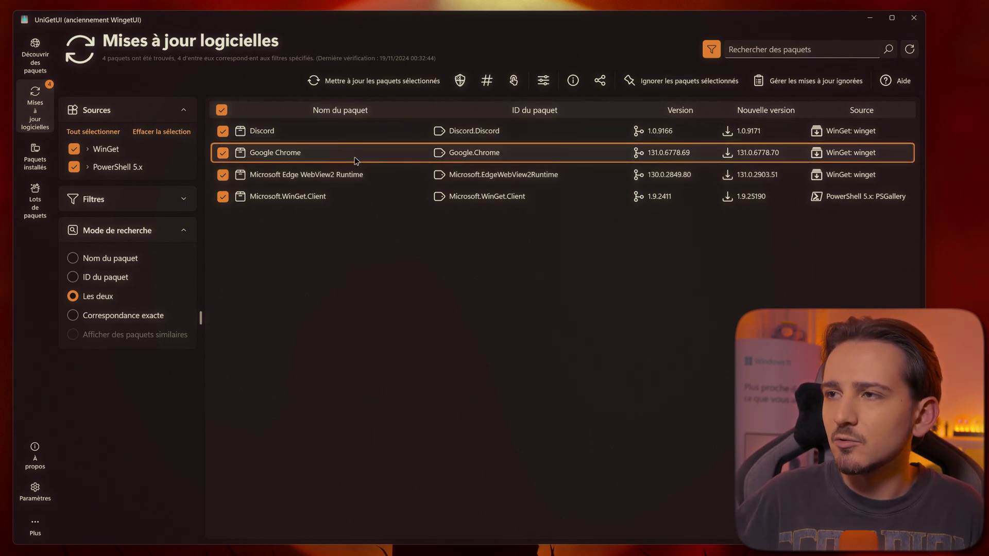
{"action": "right_click", "coordinate": [283, 156]}
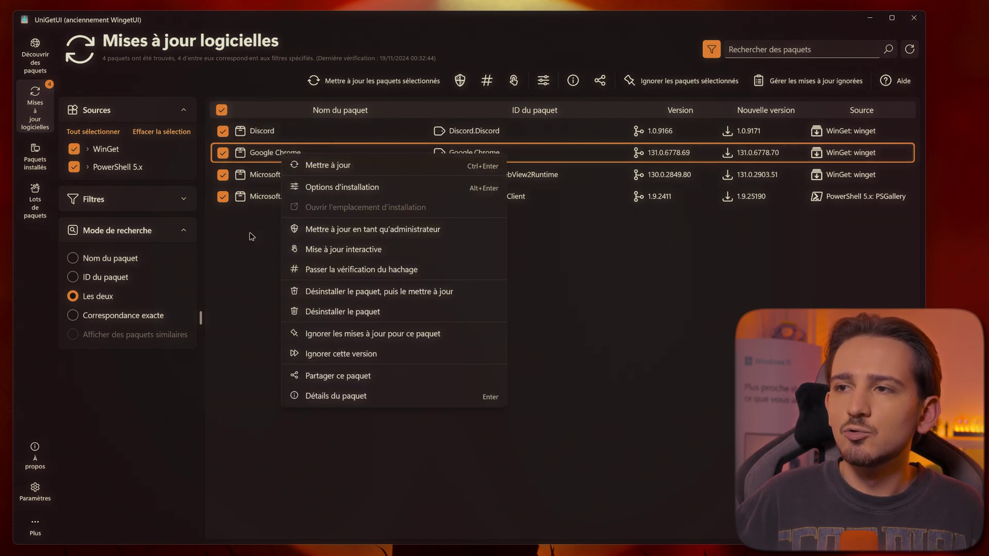
{"action": "key", "text": "Escape"}
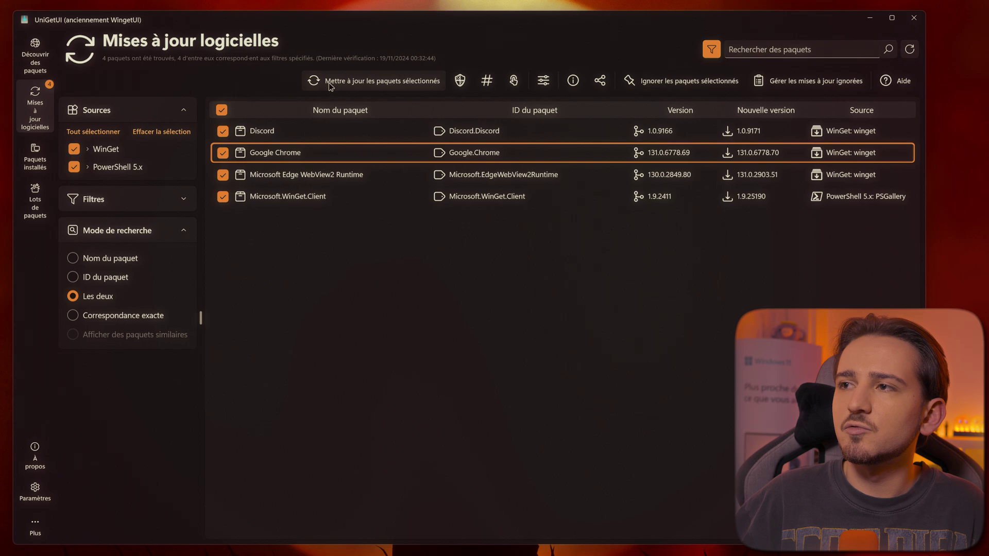
Update Google Chrome, authorise its installer to make changes, and open the live output of the update
{"action": "right_click", "coordinate": [292, 158]}
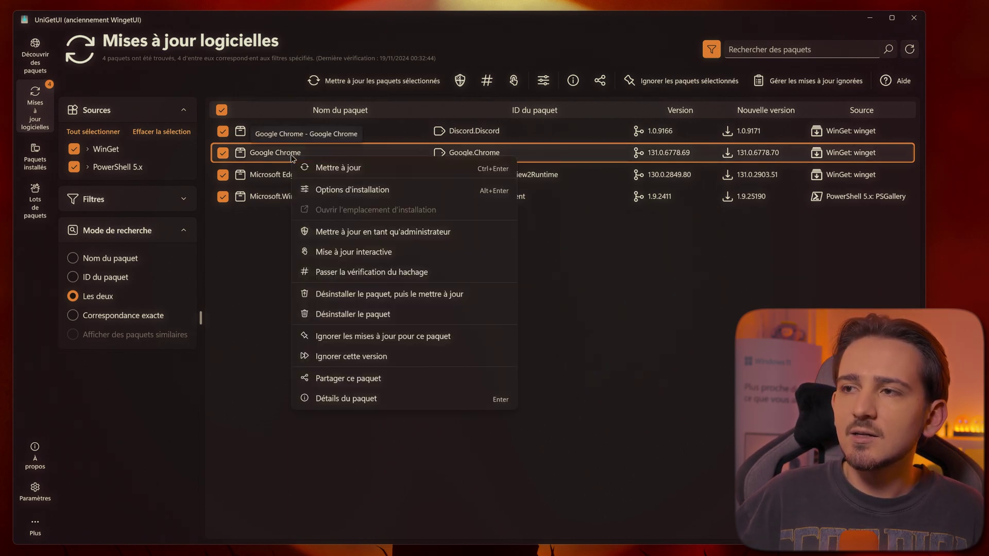
{"action": "left_click", "coordinate": [368, 165]}
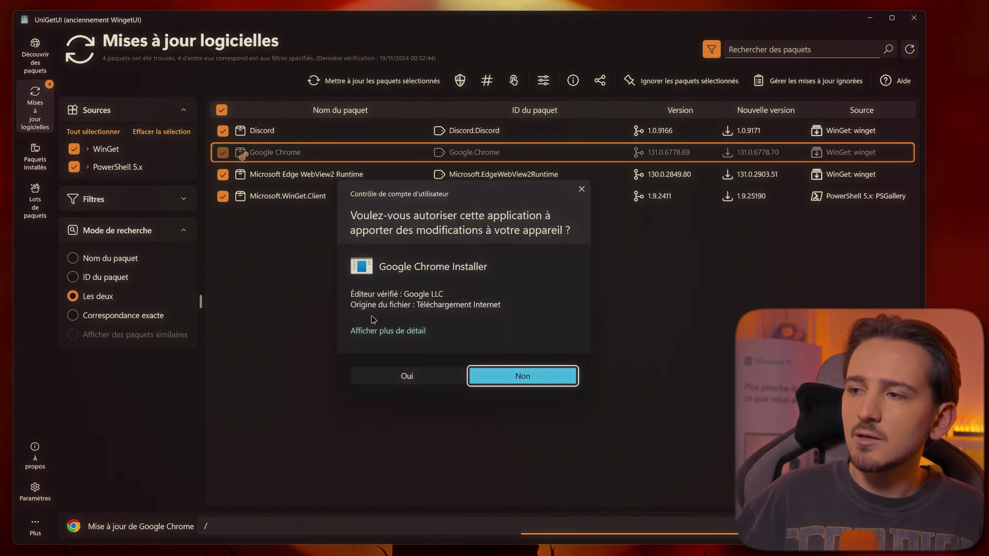
{"action": "left_click", "coordinate": [406, 377]}
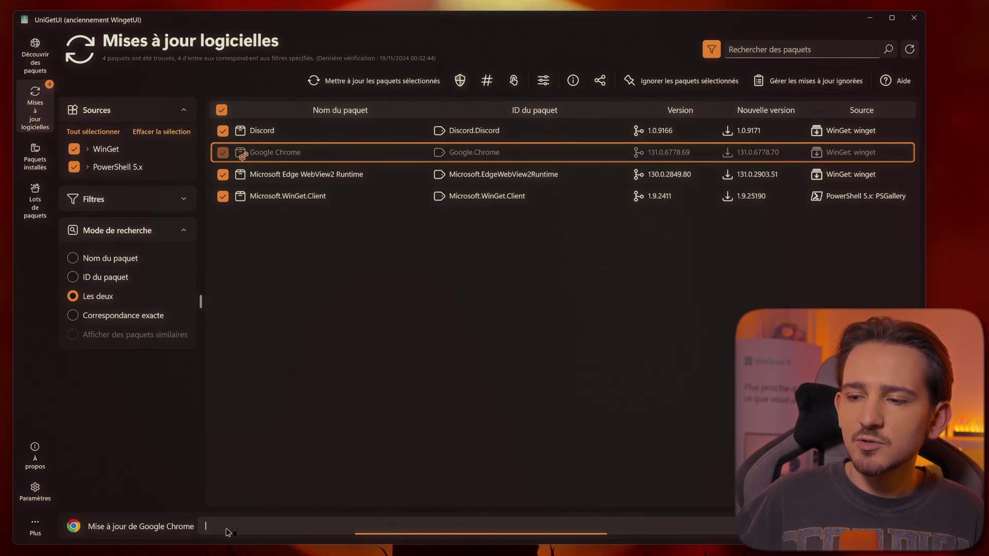
{"action": "left_click", "coordinate": [227, 530]}
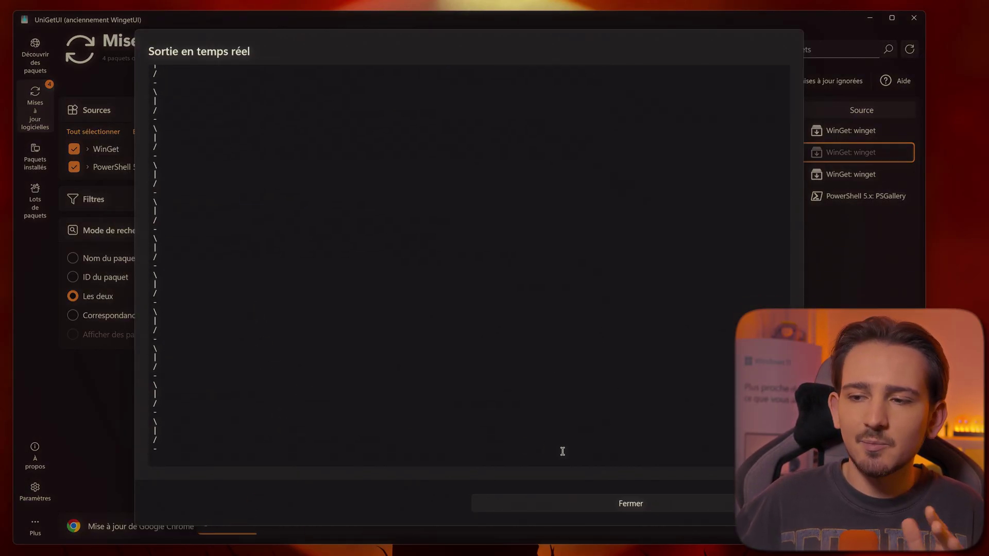
Close the live output of the Chrome update and view the update actions for Microsoft Edge WebView2 Runtime
{"action": "left_click", "coordinate": [613, 503]}
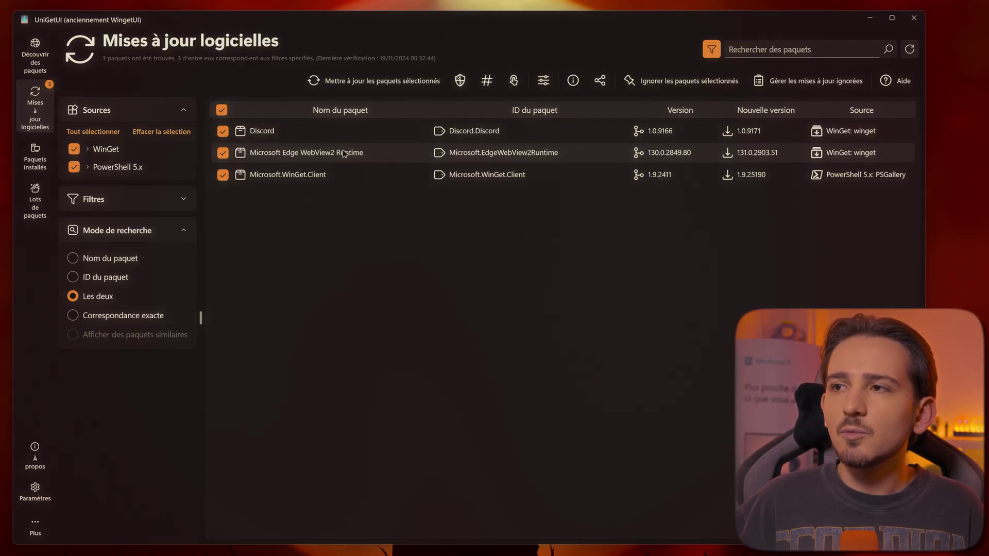
{"action": "left_click", "coordinate": [344, 153]}
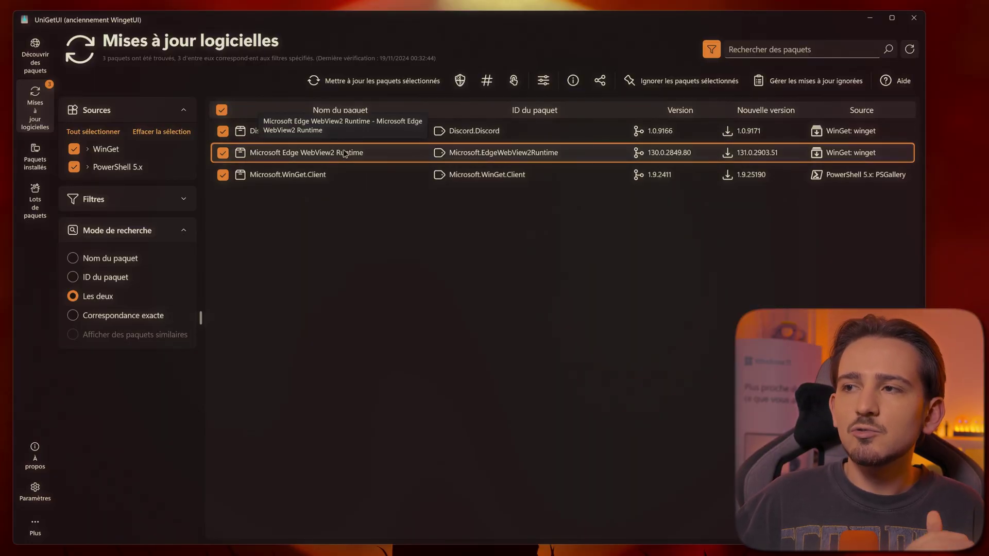
{"action": "right_click", "coordinate": [302, 157]}
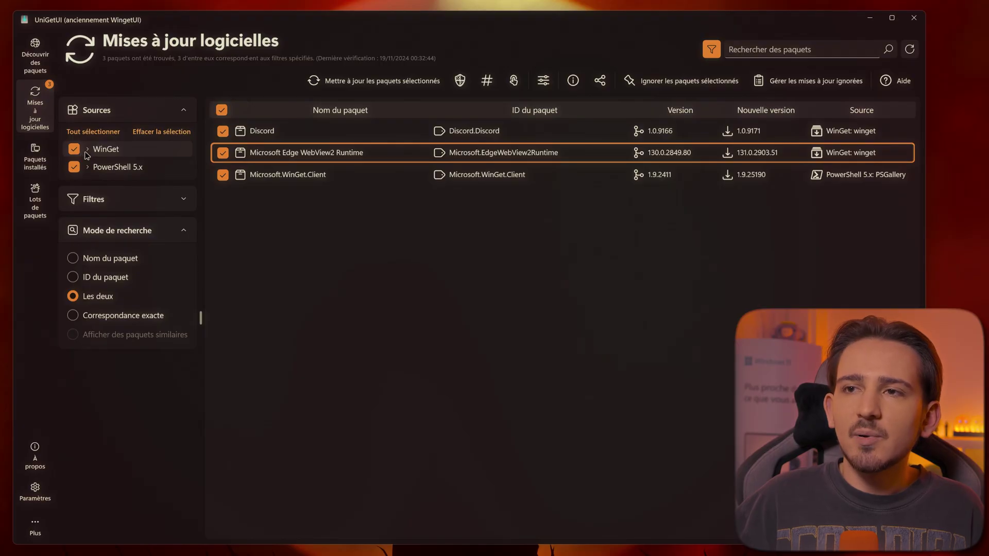
Expand the WinGet and PowerShell 5.x update sources to view their sub-sources, and collapse both again
{"action": "left_click", "coordinate": [87, 150]}
{"action": "left_click", "coordinate": [86, 150]}
{"action": "left_click", "coordinate": [87, 168]}
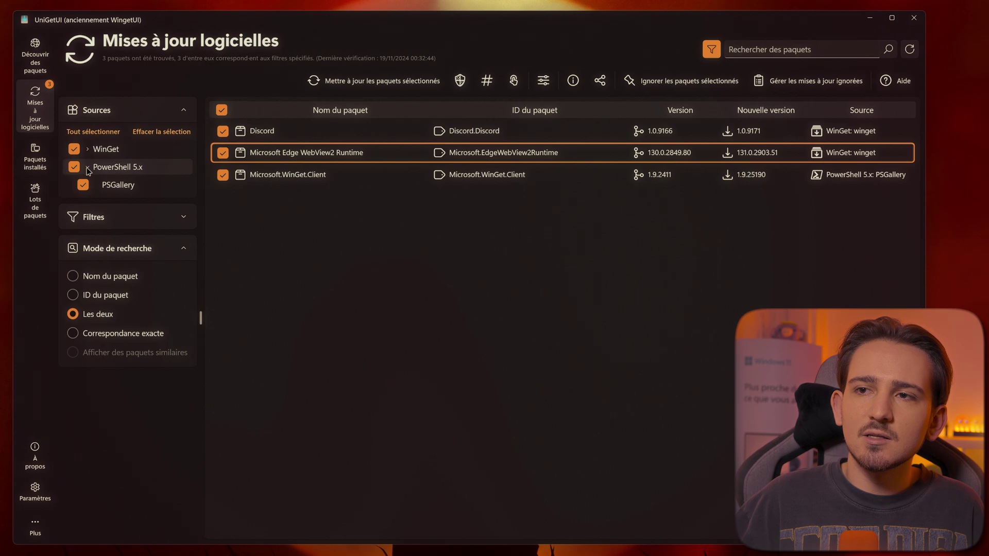
{"action": "left_click", "coordinate": [87, 167]}
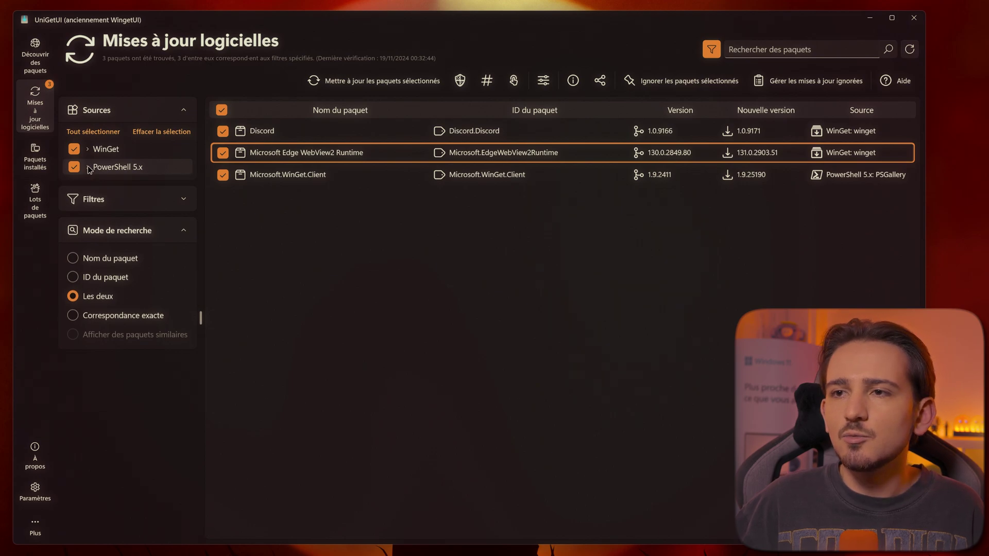
Open the list of installed packages and look through the applications and their sources
{"action": "left_click", "coordinate": [35, 155]}
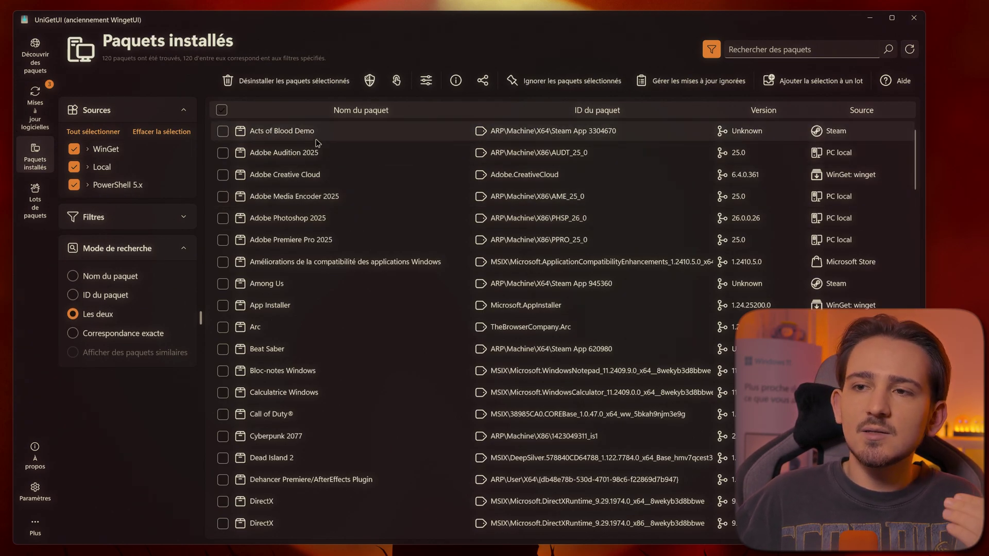
{"action": "scroll", "coordinate": [318, 144], "scroll_direction": "down", "scroll_amount": 5}
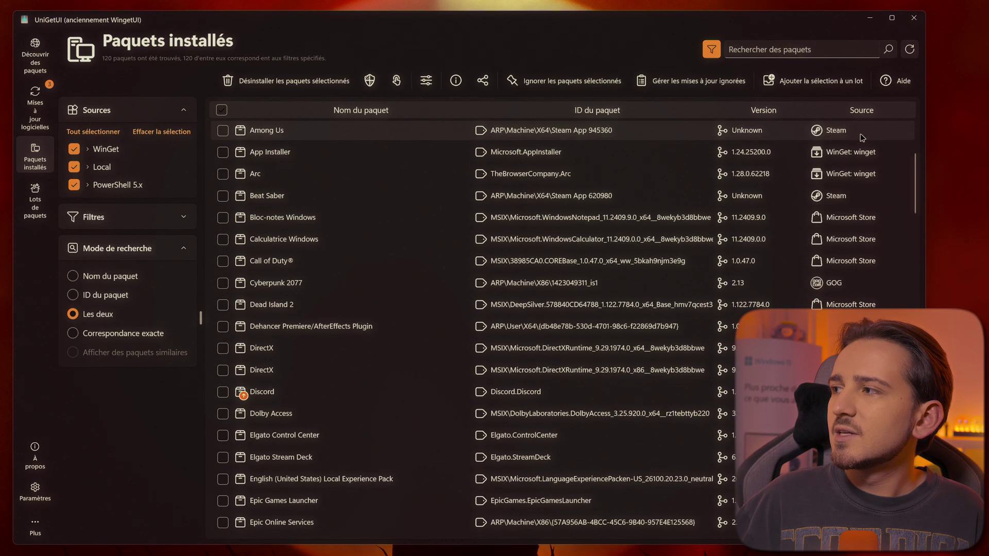
{"action": "scroll", "coordinate": [855, 144], "scroll_direction": "down", "scroll_amount": 1}
{"action": "scroll", "coordinate": [845, 152], "scroll_direction": "up", "scroll_amount": 1}
{"action": "scroll", "coordinate": [829, 163], "scroll_direction": "up", "scroll_amount": 1}
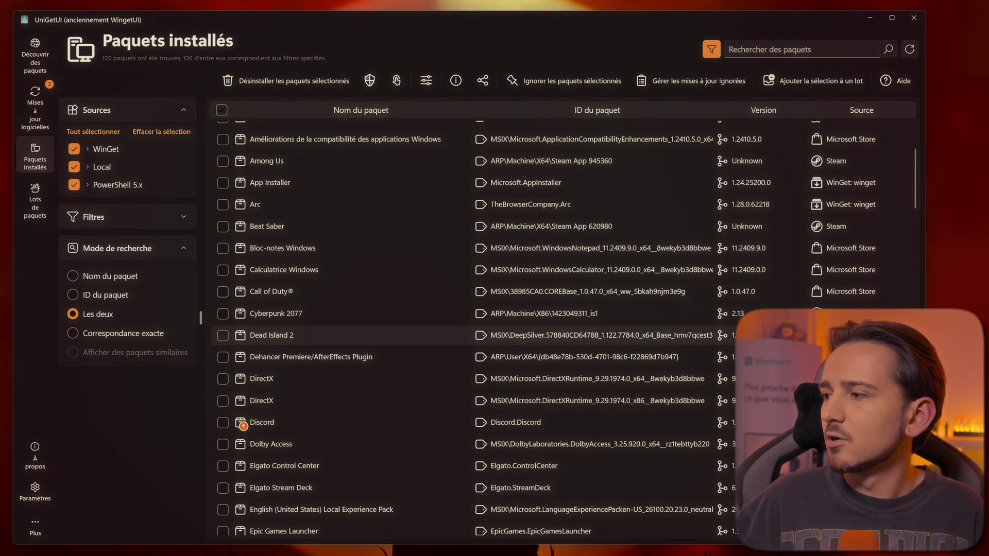
{"action": "scroll", "coordinate": [223, 243], "scroll_direction": "down", "scroll_amount": 6}
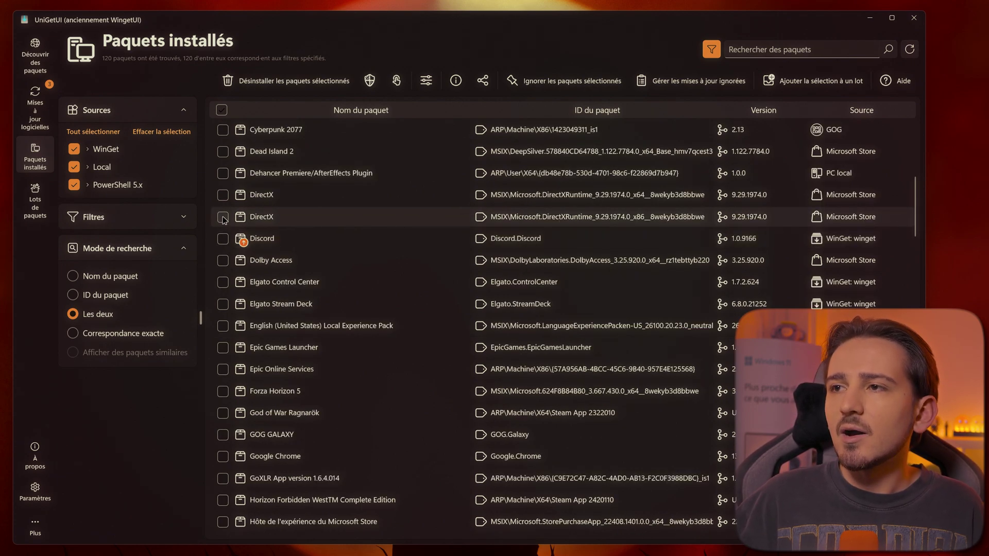
Compare the uninstall and management actions available for the x86 DirectX package and for Discord
{"action": "right_click", "coordinate": [259, 221]}
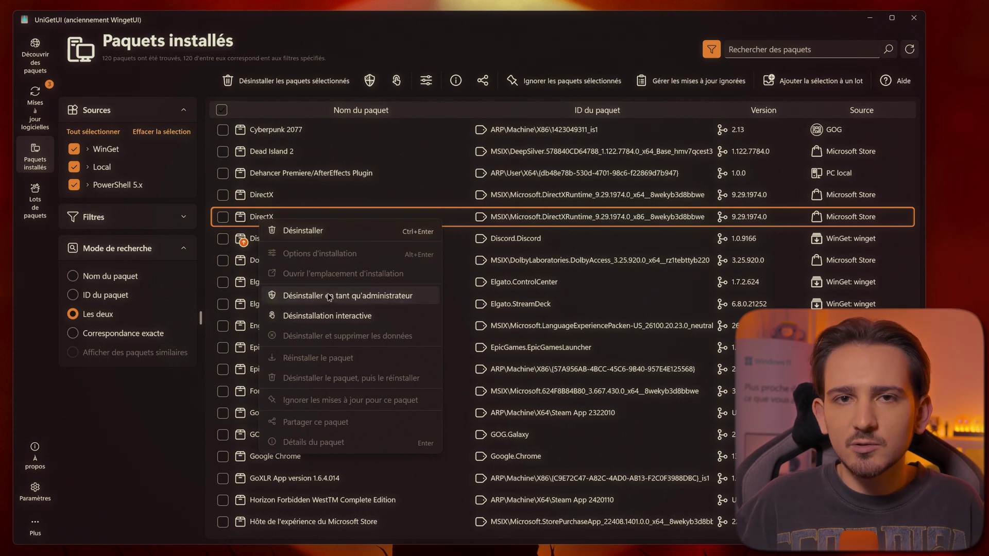
{"action": "key", "text": "Escape"}
{"action": "right_click", "coordinate": [287, 242]}
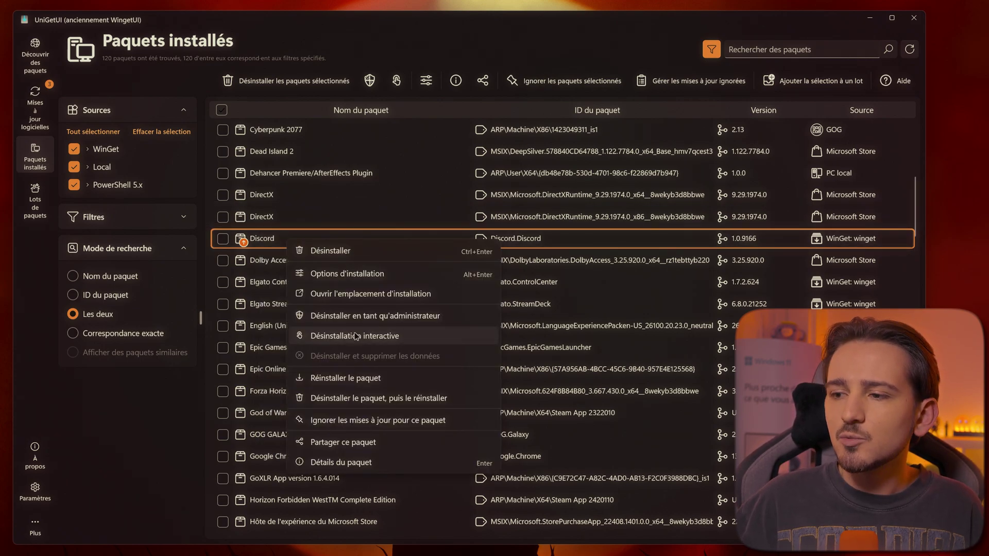
Open Discord's package details, examine the winget uninstall command and its version parameter, and close the details
{"action": "left_click", "coordinate": [356, 462]}
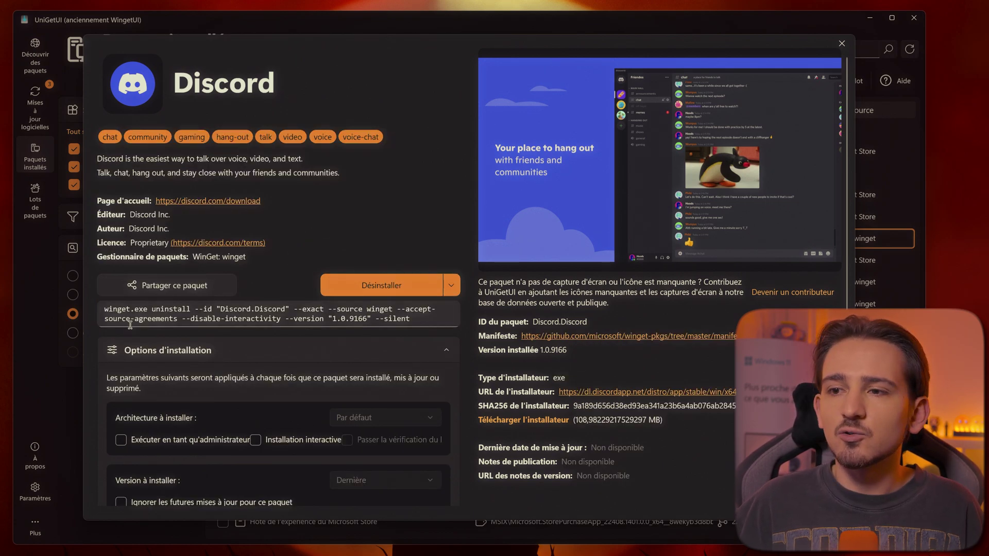
{"action": "left_click_drag", "start_coordinate": [104, 309], "coordinate": [153, 309]}
{"action": "left_click", "coordinate": [189, 308]}
{"action": "left_click", "coordinate": [157, 309]}
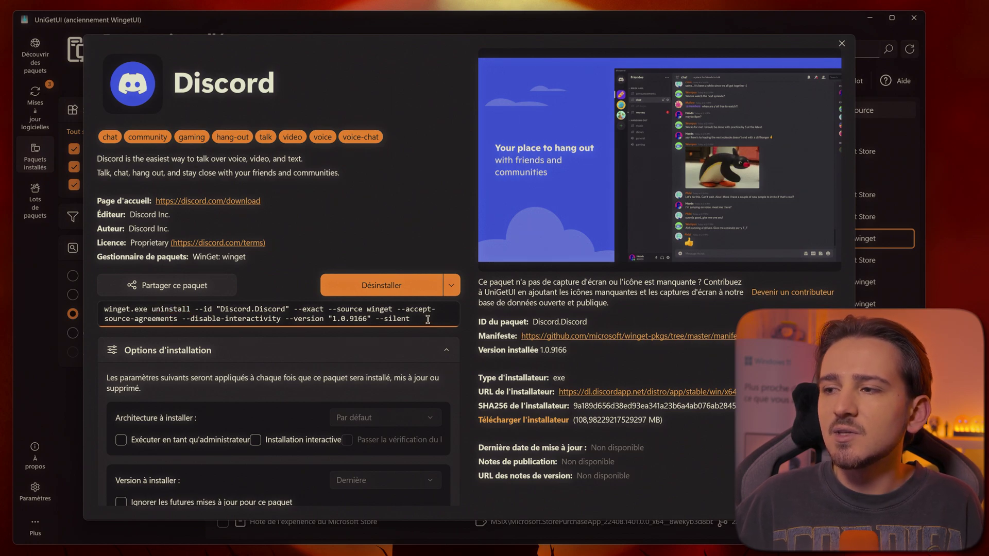
{"action": "left_click_drag", "start_coordinate": [372, 320], "coordinate": [284, 319]}
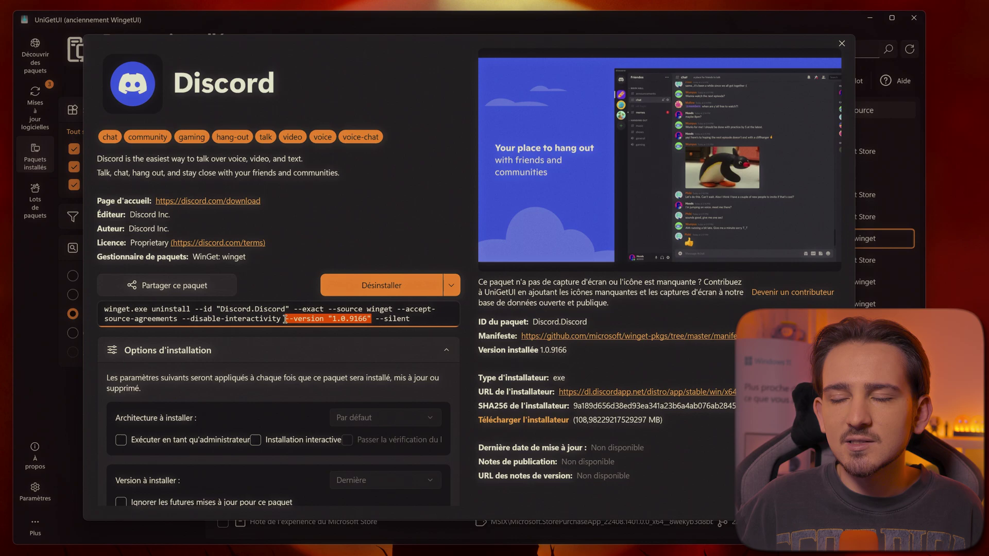
{"action": "left_click_drag", "start_coordinate": [371, 319], "coordinate": [283, 320]}
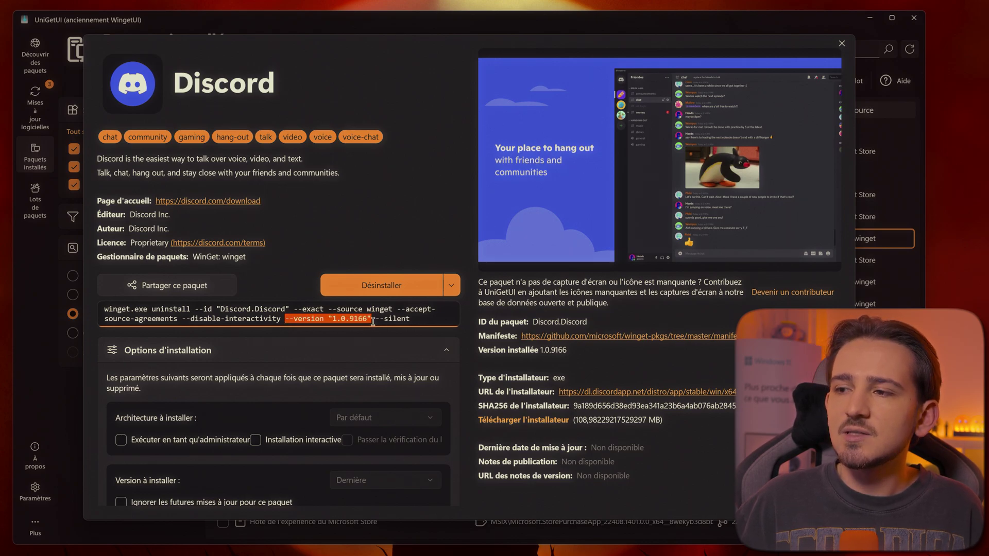
{"action": "key", "text": "Escape"}
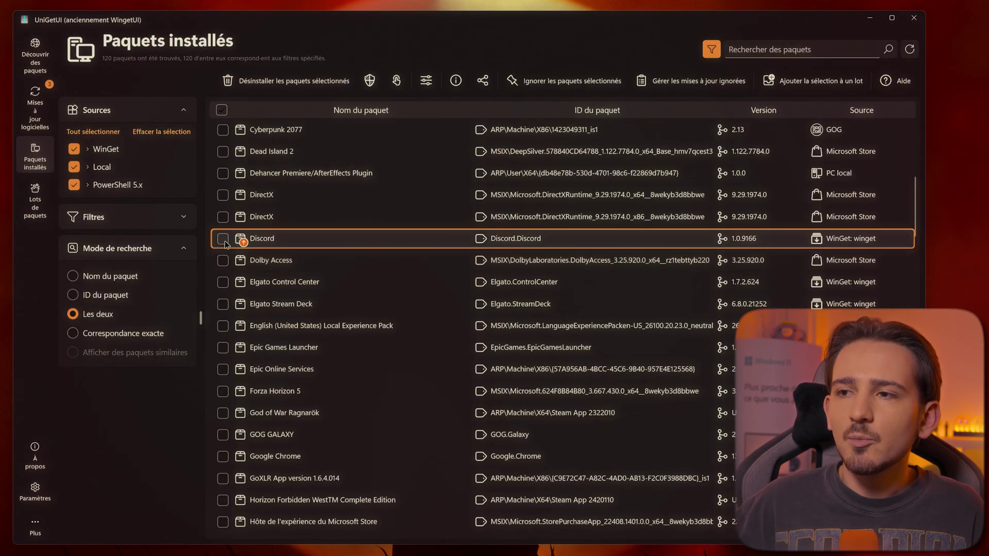
Select Discord and both DirectX packages for a group action, and clear the selection again
{"action": "left_click", "coordinate": [223, 238]}
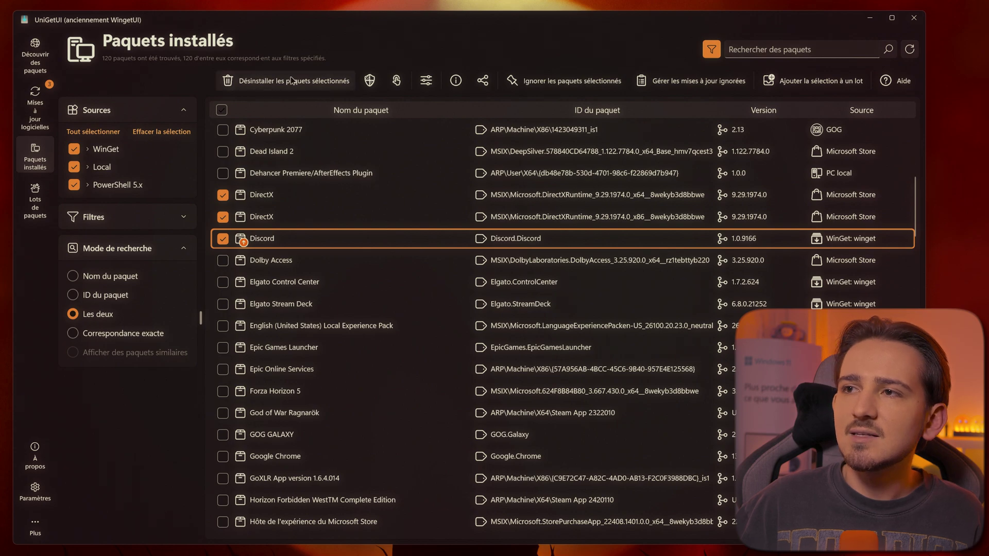
{"action": "left_click", "coordinate": [222, 194]}
{"action": "left_click", "coordinate": [223, 217]}
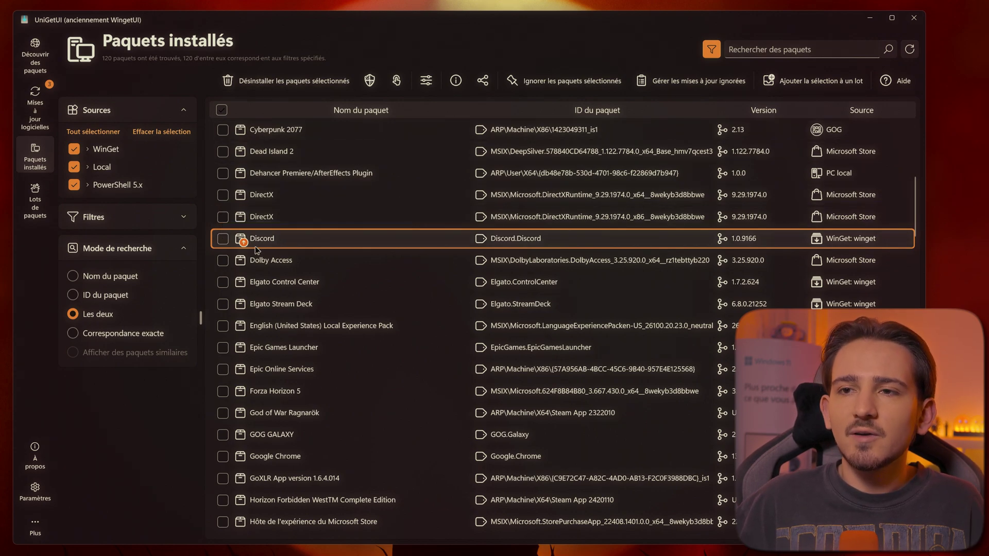
{"action": "left_click", "coordinate": [223, 239]}
View the empty package bundles page, return to the installed packages, and select Discord and Elgato Control Center
{"action": "left_click", "coordinate": [35, 204]}
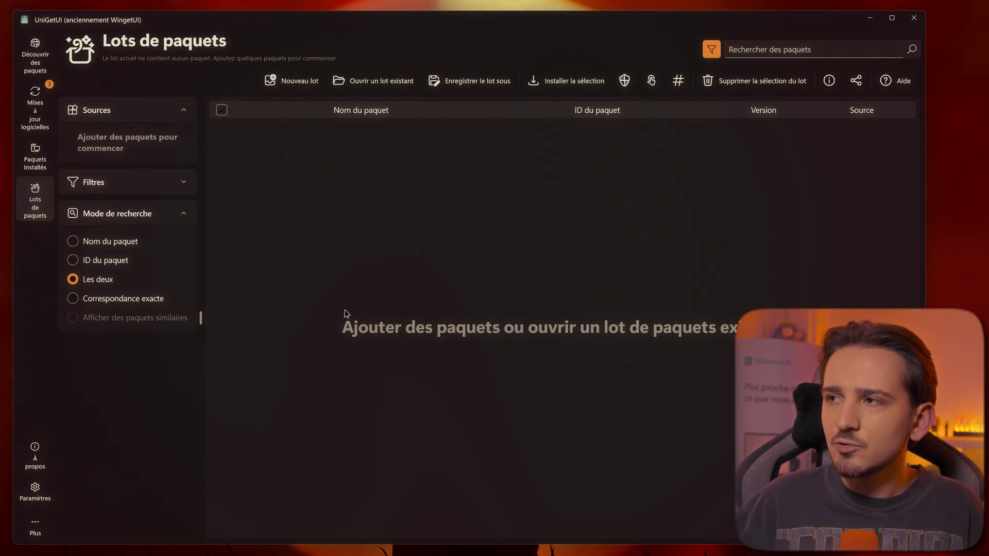
{"action": "left_click", "coordinate": [35, 157]}
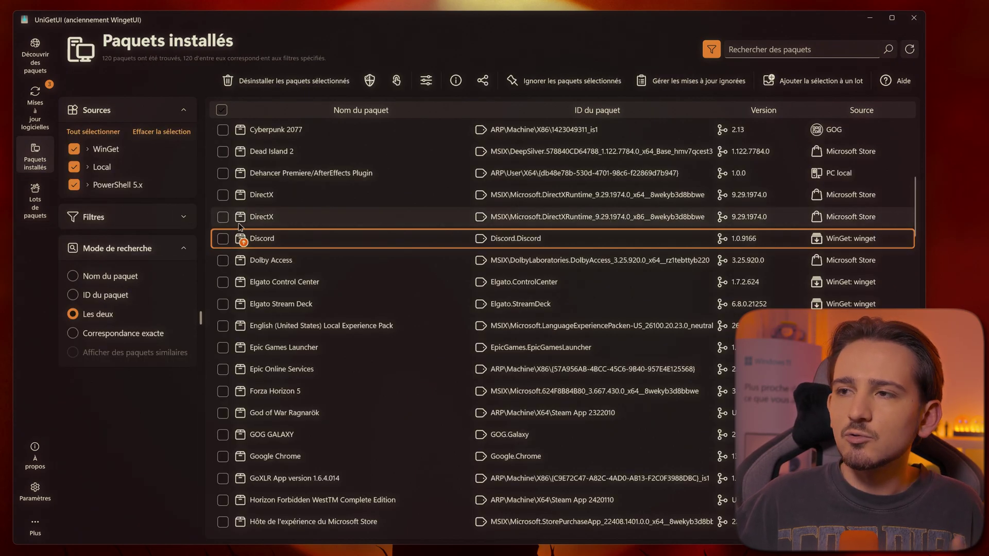
{"action": "scroll", "coordinate": [224, 257], "scroll_direction": "up", "scroll_amount": 1}
{"action": "left_click", "coordinate": [223, 254]}
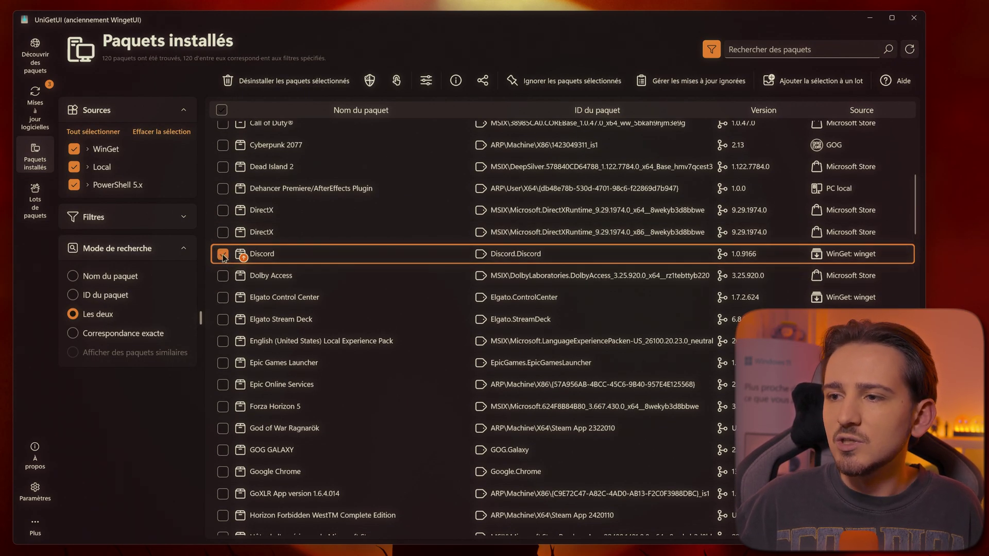
{"action": "left_click", "coordinate": [223, 298]}
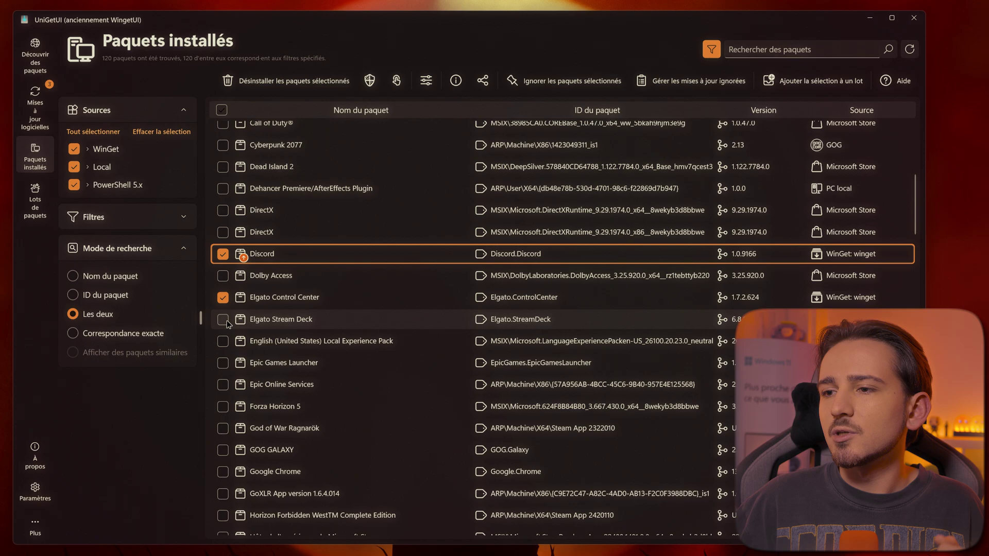